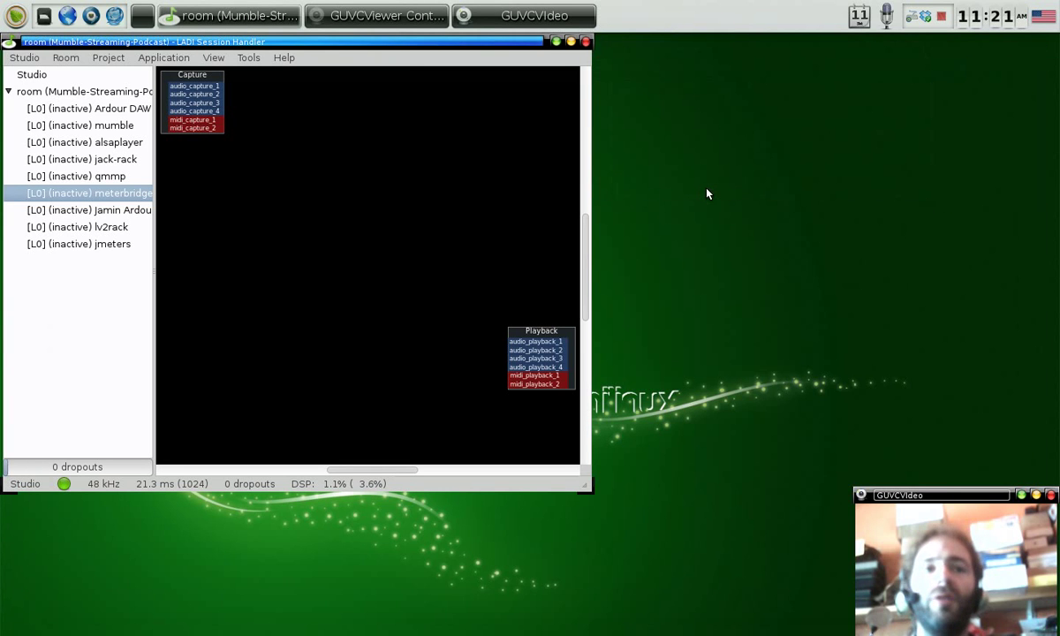
Move the gladish window toward the screen centre and zoom the studio graph to fit
left_click_drag(933, 495, 932, 474)
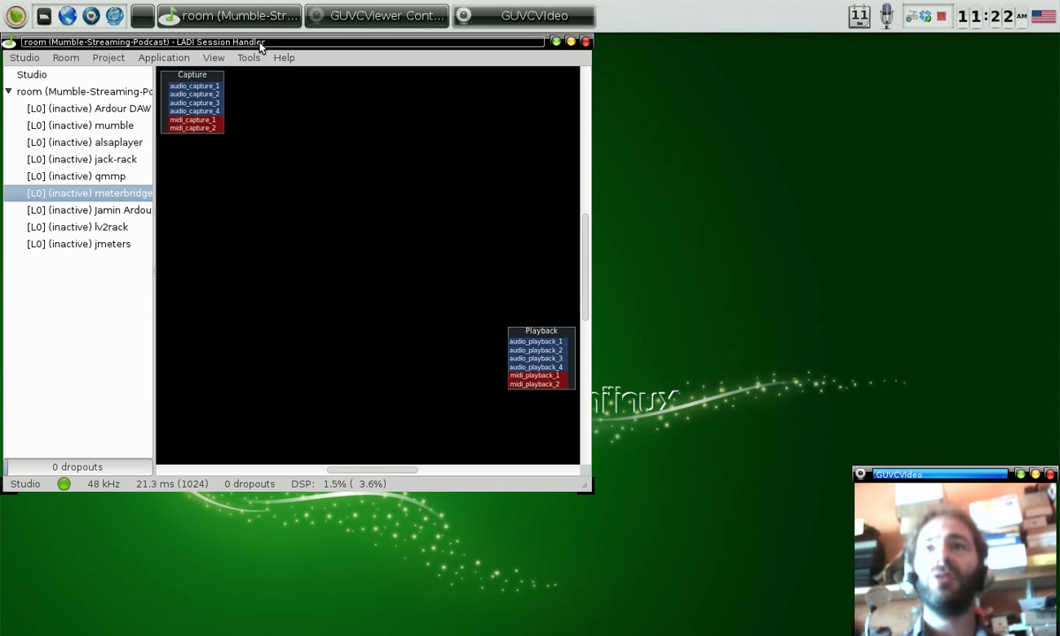
left_click_drag(264, 42, 399, 103)
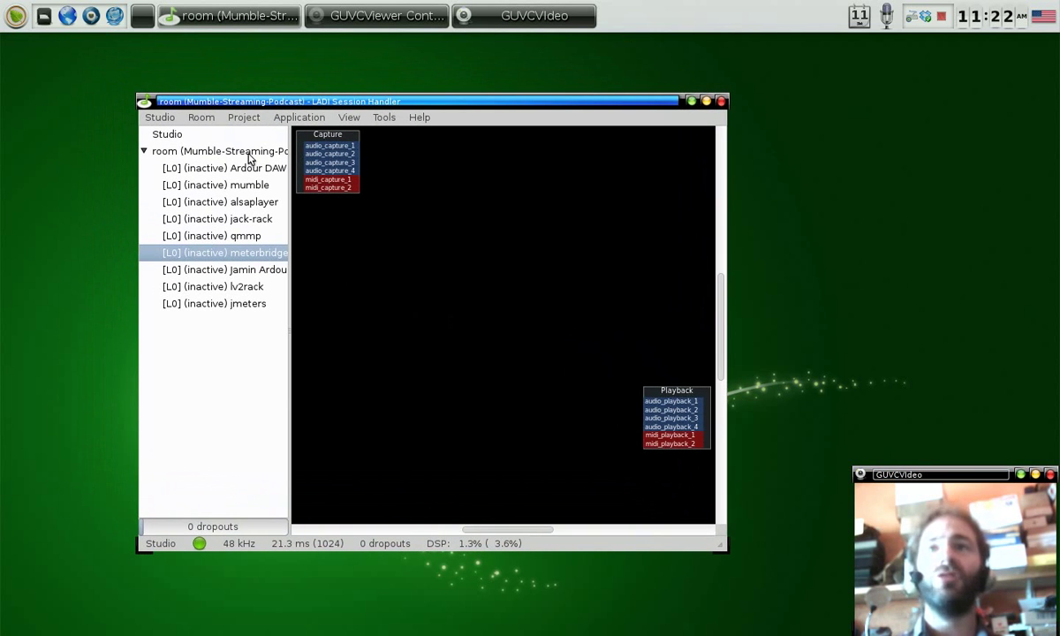
left_click(170, 137)
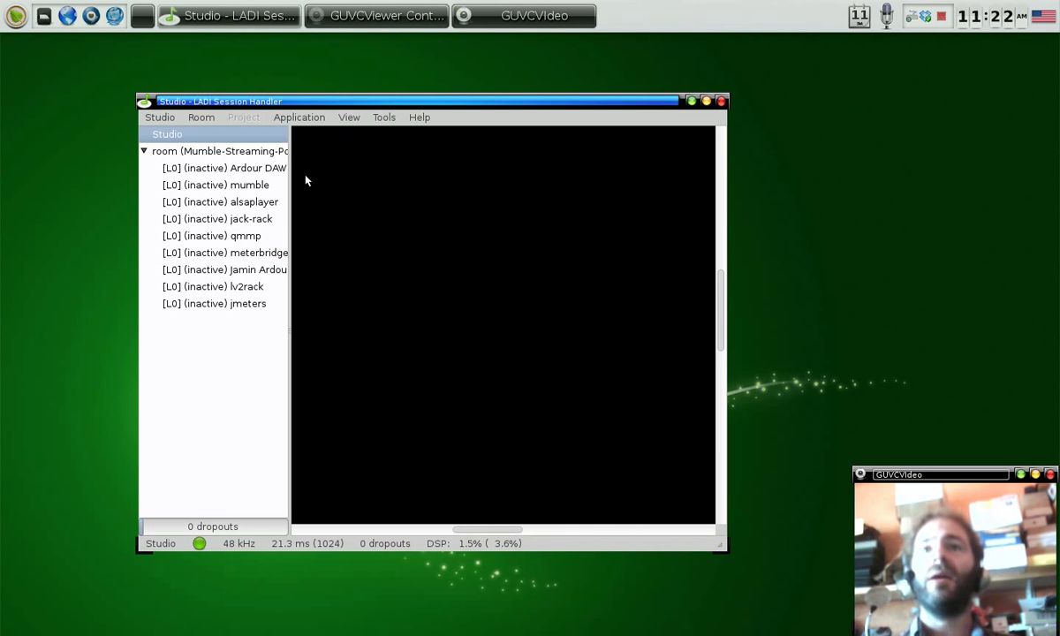
left_click(349, 117)
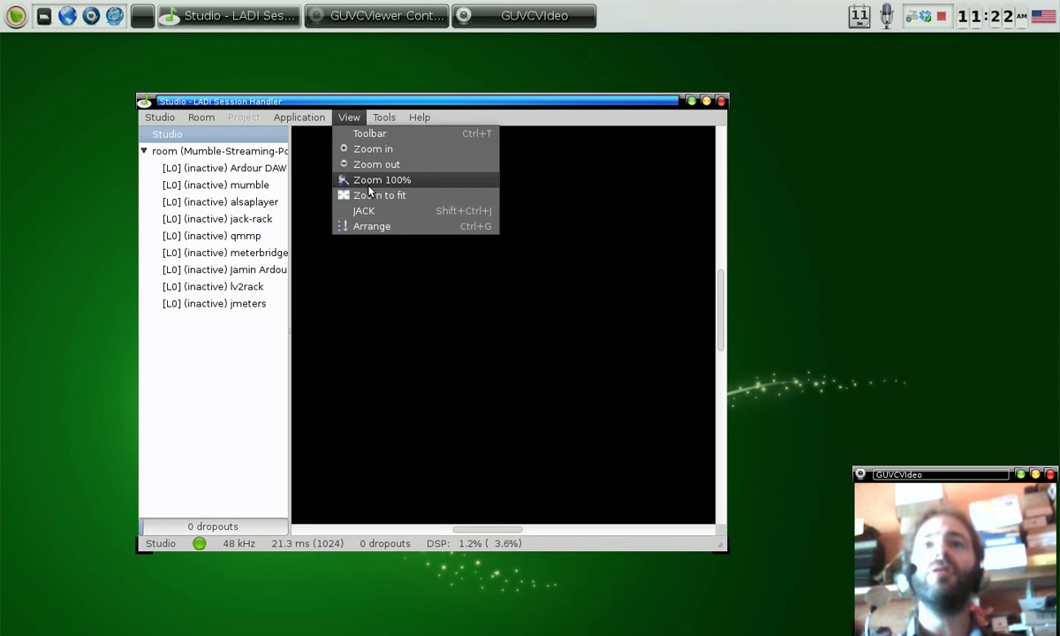
left_click(366, 189)
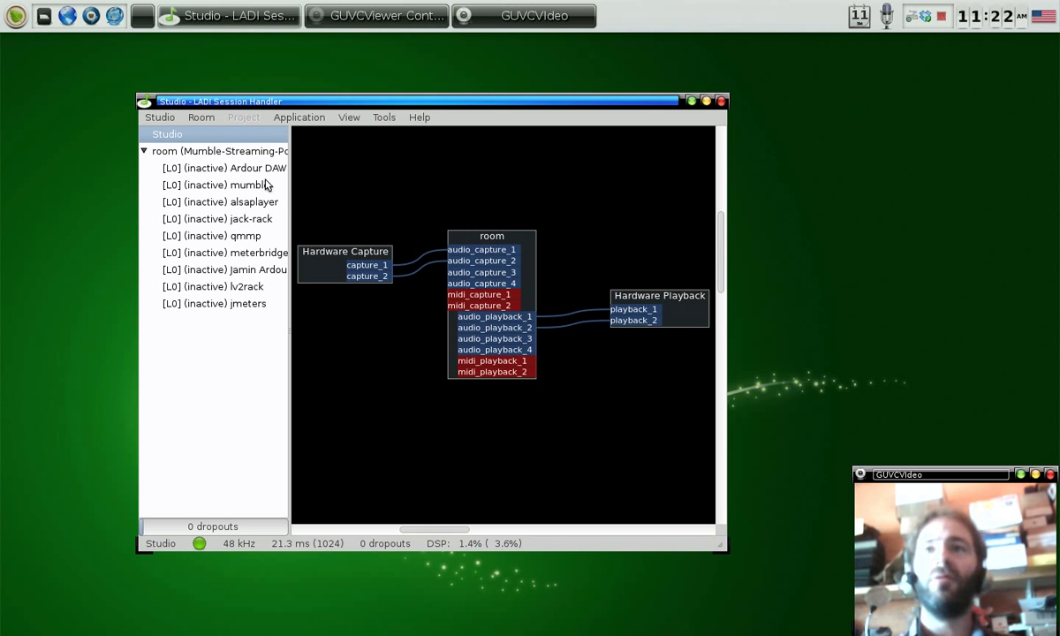
Select the Mumble-Streaming-Podcast room and zoom its graph to fit Capture and Playback
left_click(239, 156)
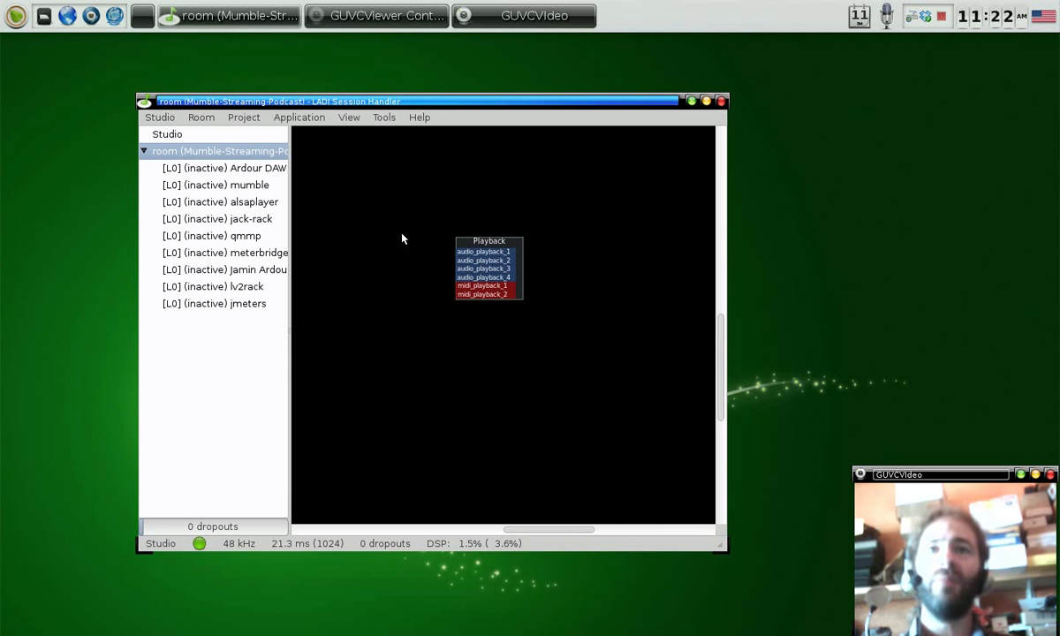
left_click(349, 117)
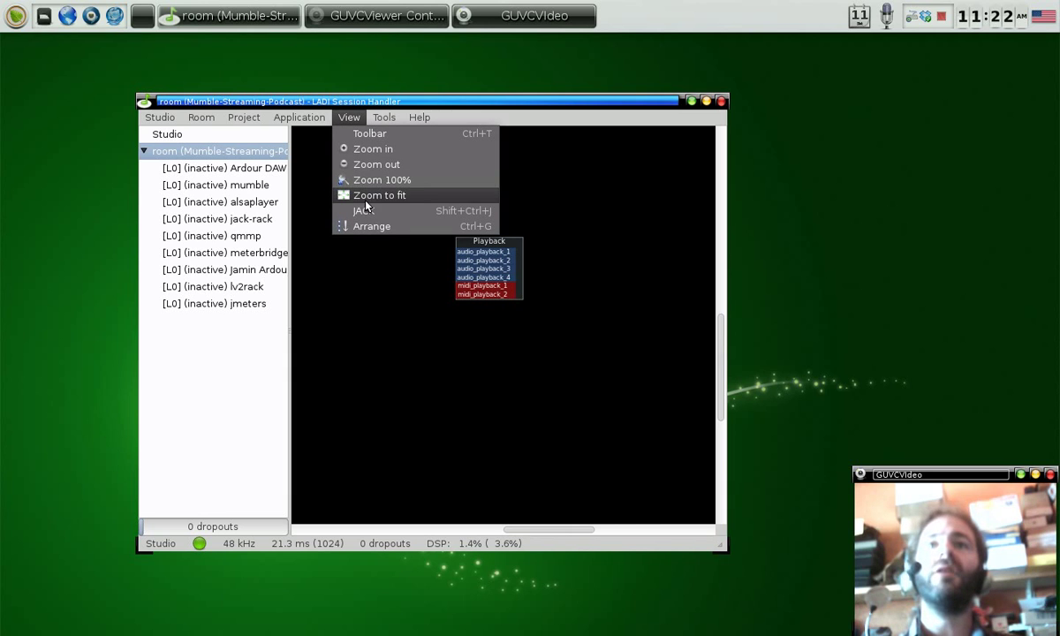
left_click(365, 196)
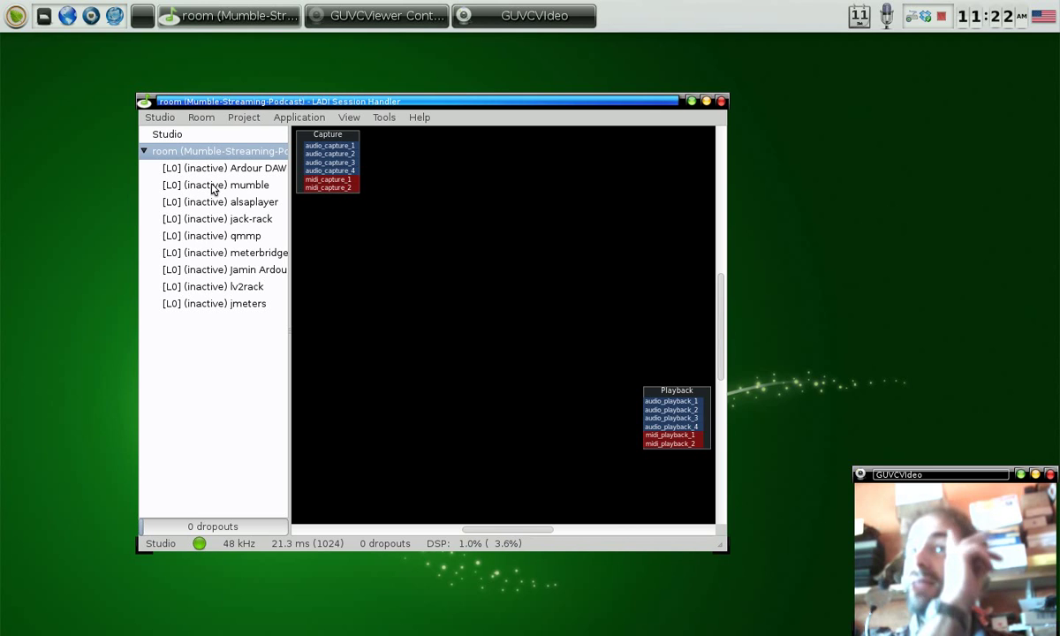
left_click(300, 120)
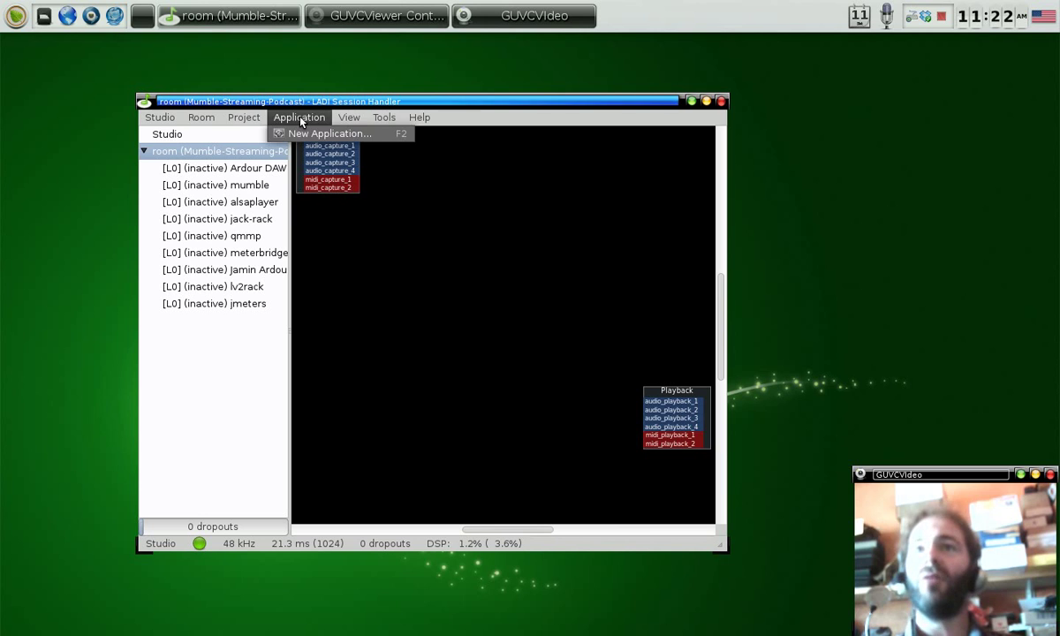
left_click(280, 133)
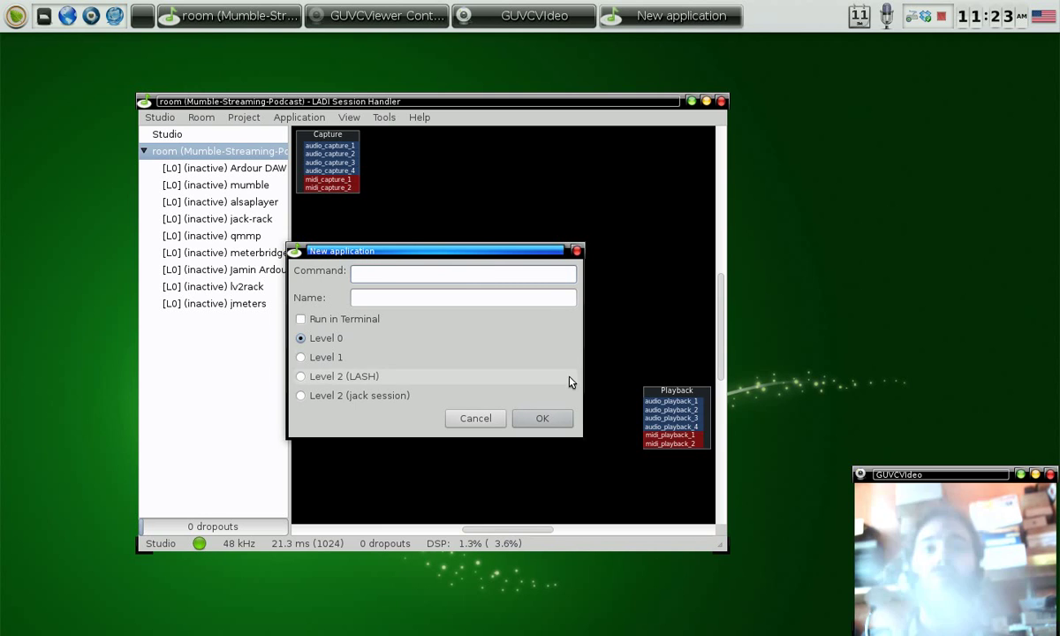
left_click(474, 419)
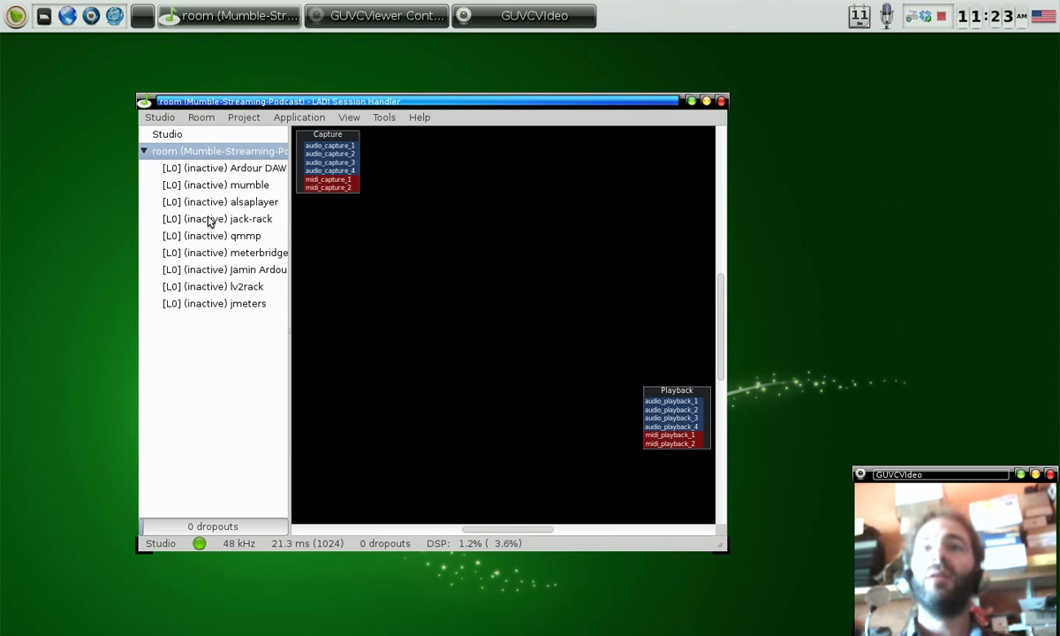
Launch mumble from the room list, skip the connect prompt, and shrink its window
double_click(203, 188)
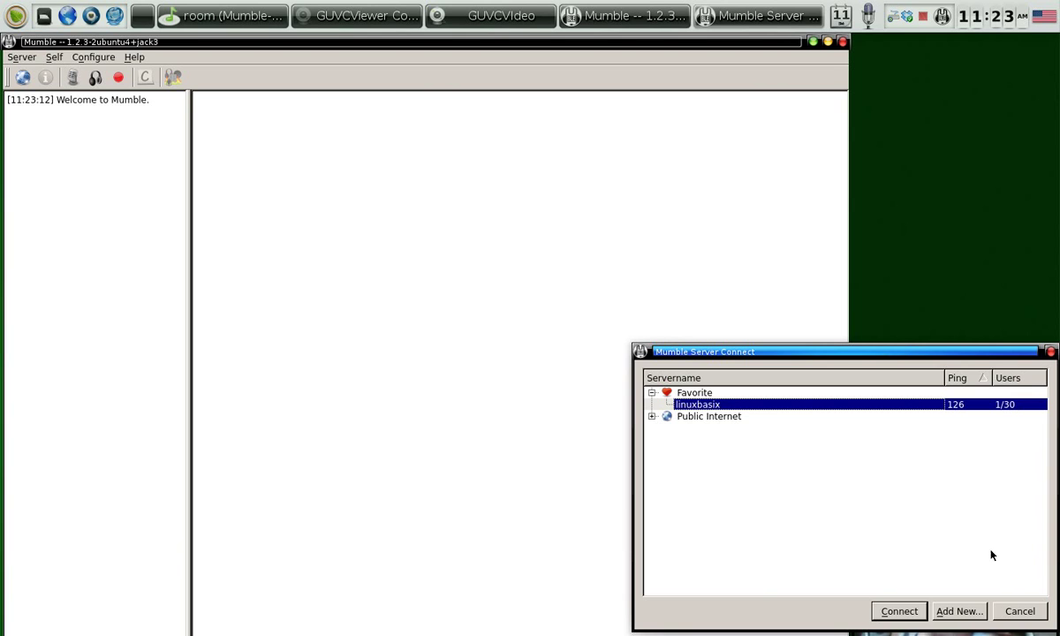
left_click(1021, 610)
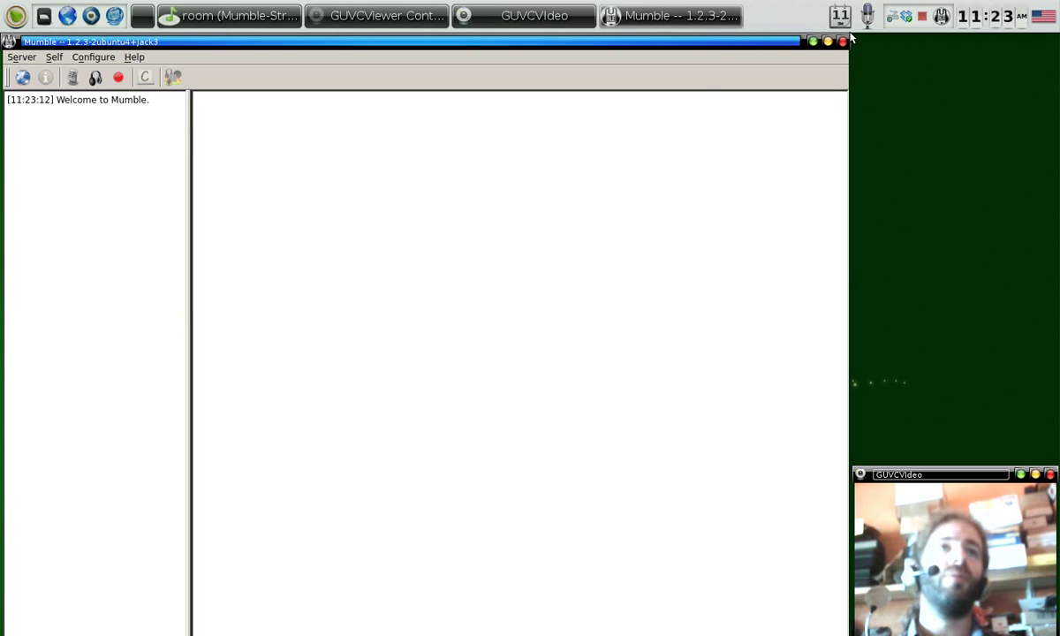
left_click_drag(749, 47, 749, 94)
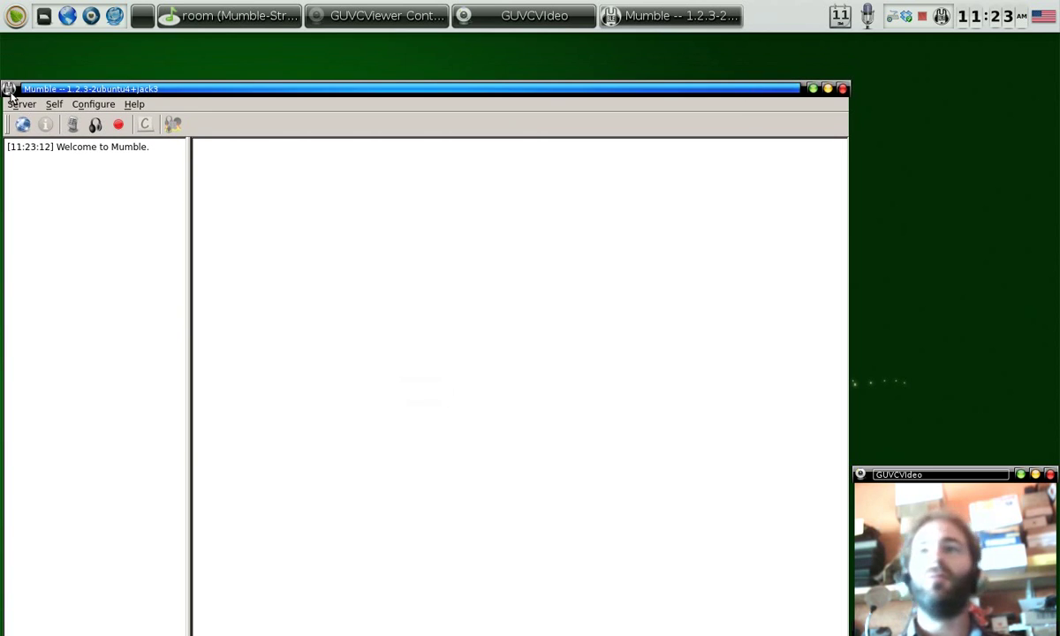
left_click_drag(4, 85, 425, 324)
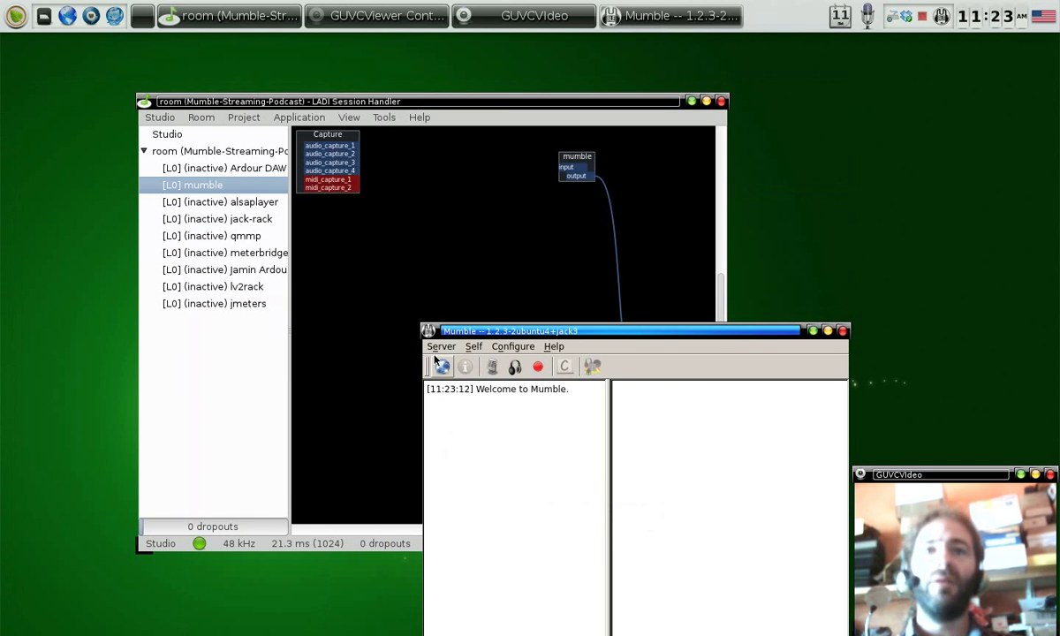
Connect Mumble to the favourite linuxbasix server, then move it top-left and minimise it
left_click(441, 347)
left_click(459, 363)
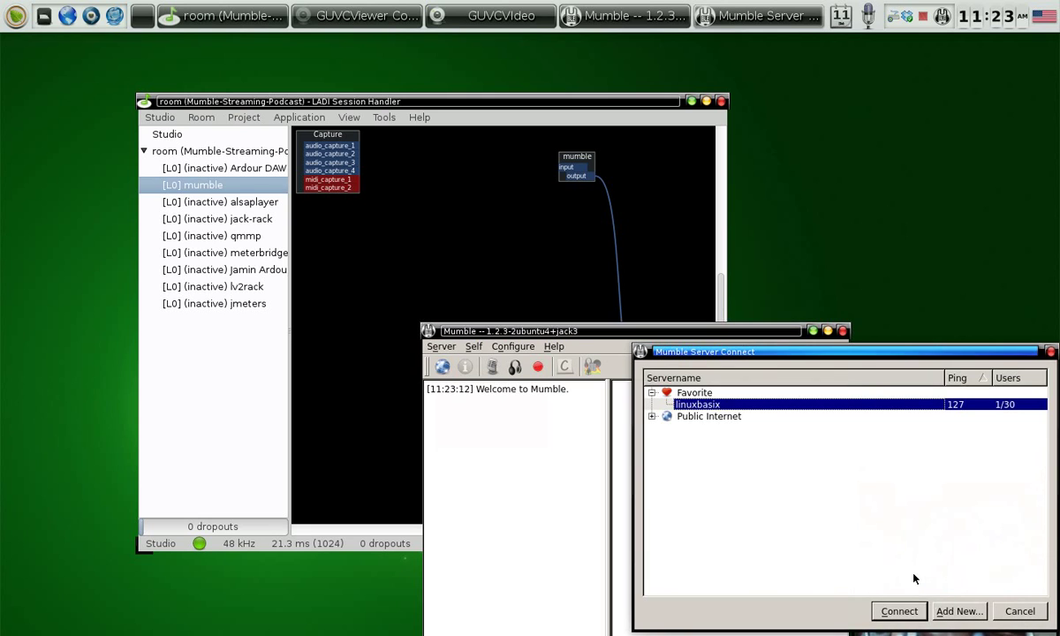
left_click(900, 610)
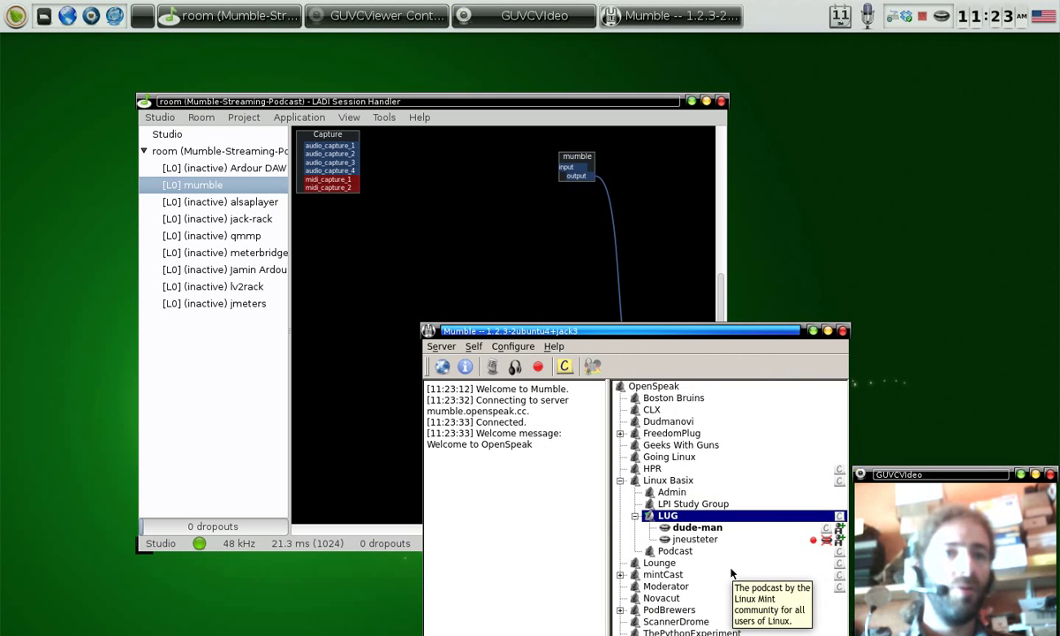
left_click_drag(638, 336, 201, 51)
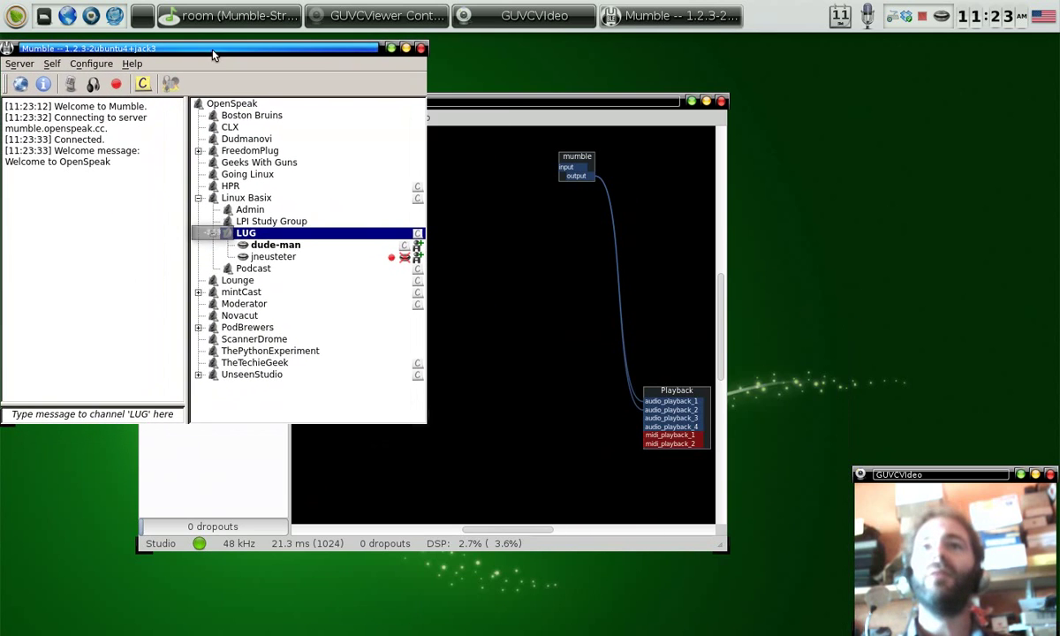
left_click(391, 47)
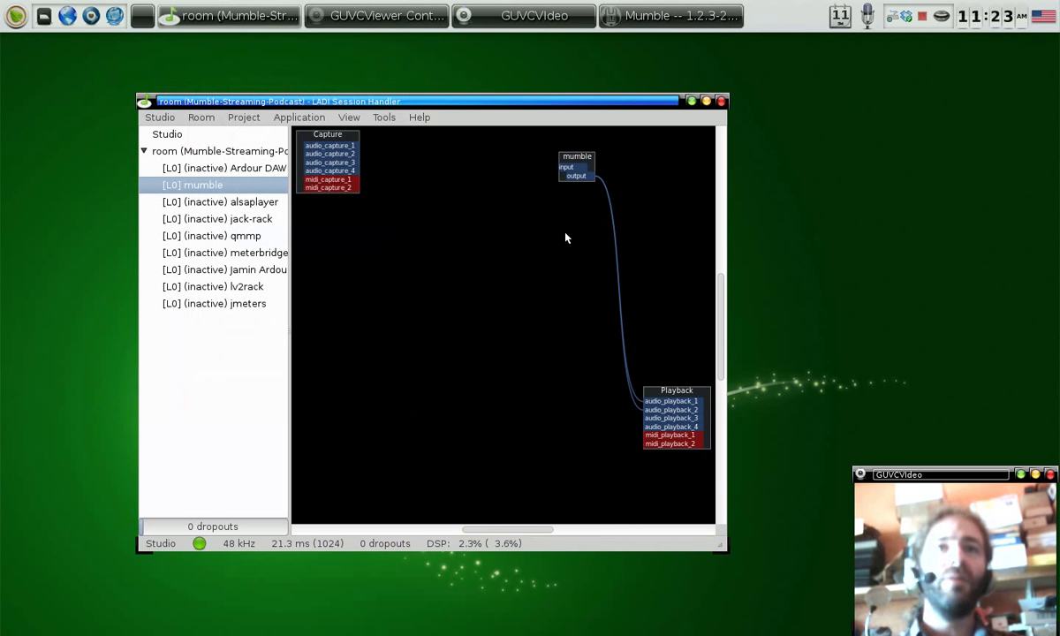
Wire Mumble's output to a second Playback port and capture_1 into Mumble's input
scroll(544, 227, "up", 1)
scroll(548, 229, "up", 1)
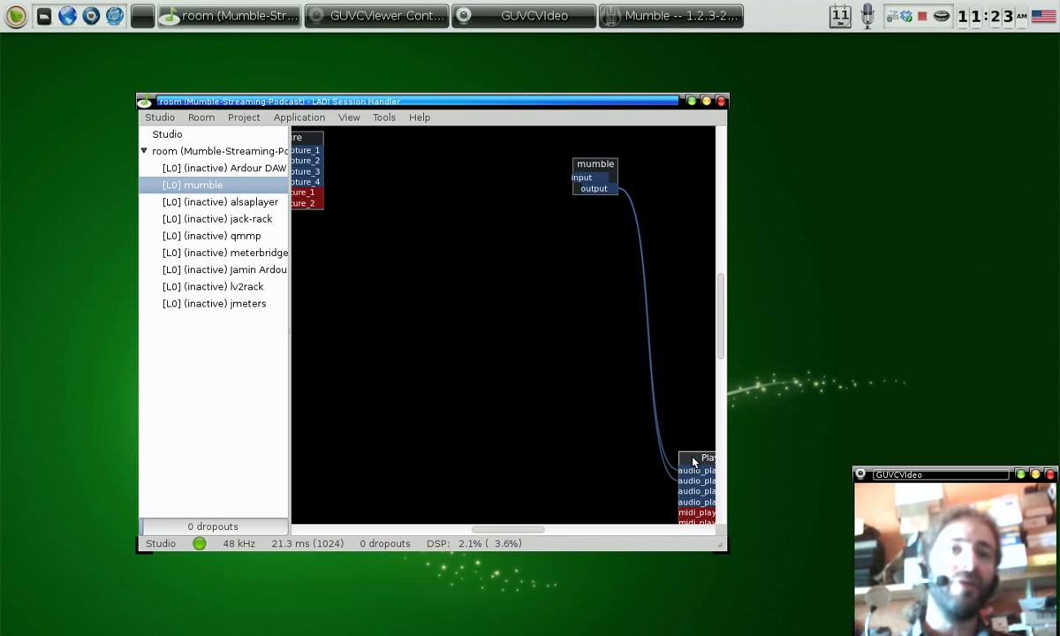
left_click_drag(609, 189, 582, 161)
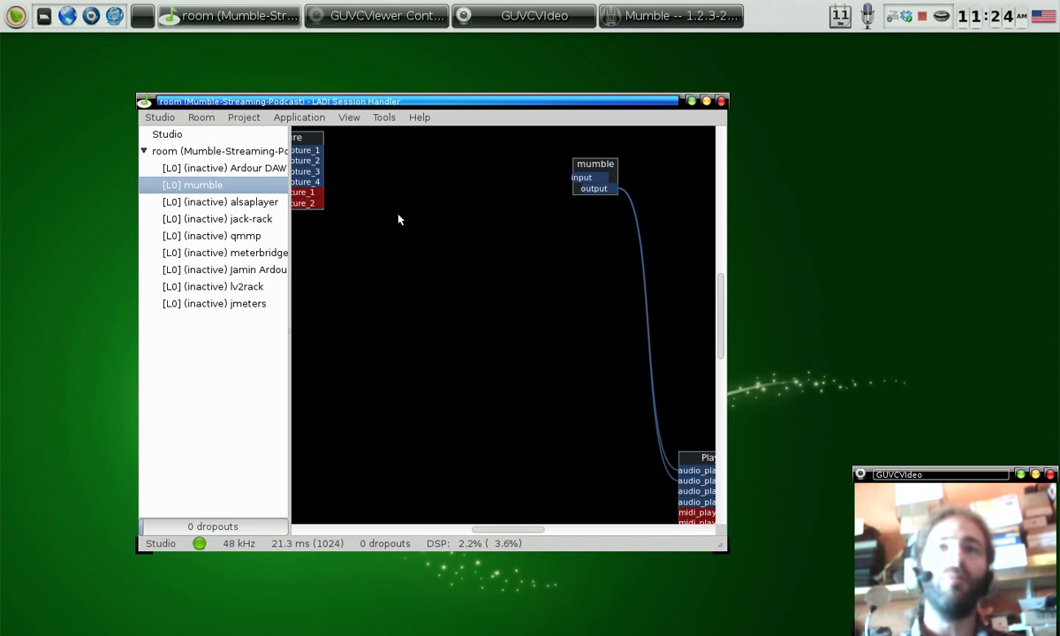
scroll(405, 216, "up", 2)
left_click_drag(304, 199, 581, 227)
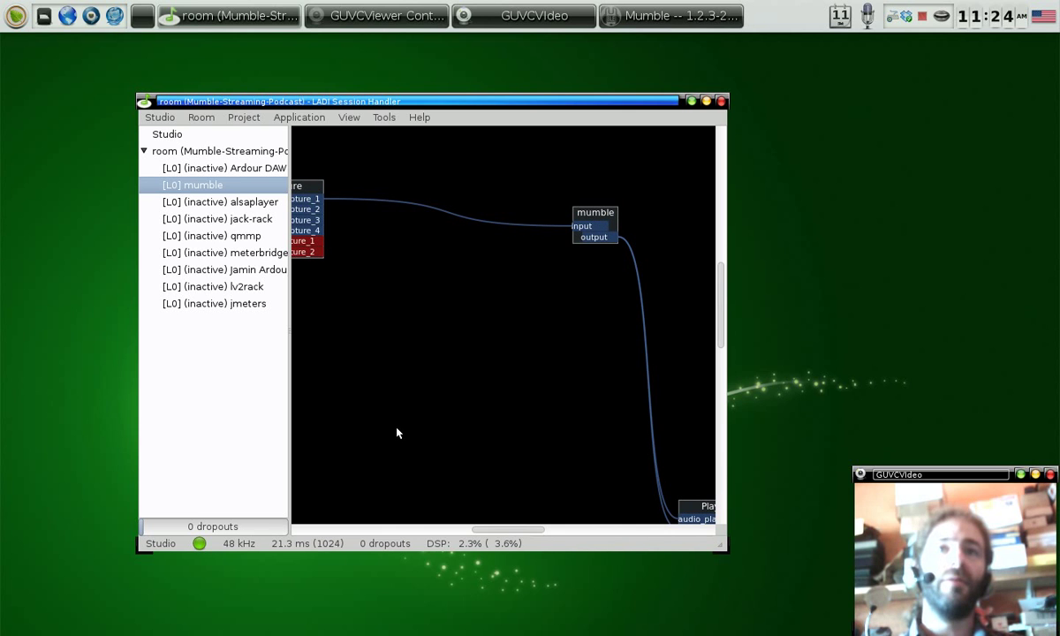
key("alt+Tab")
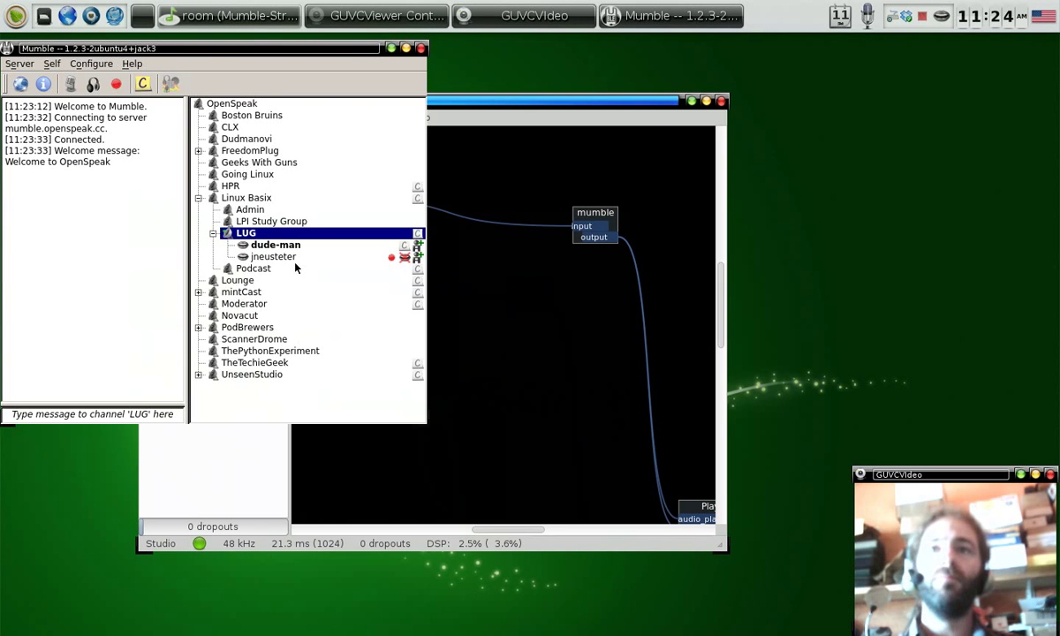
Move the Mumble window over the graph and minimise it
left_click_drag(241, 47, 392, 82)
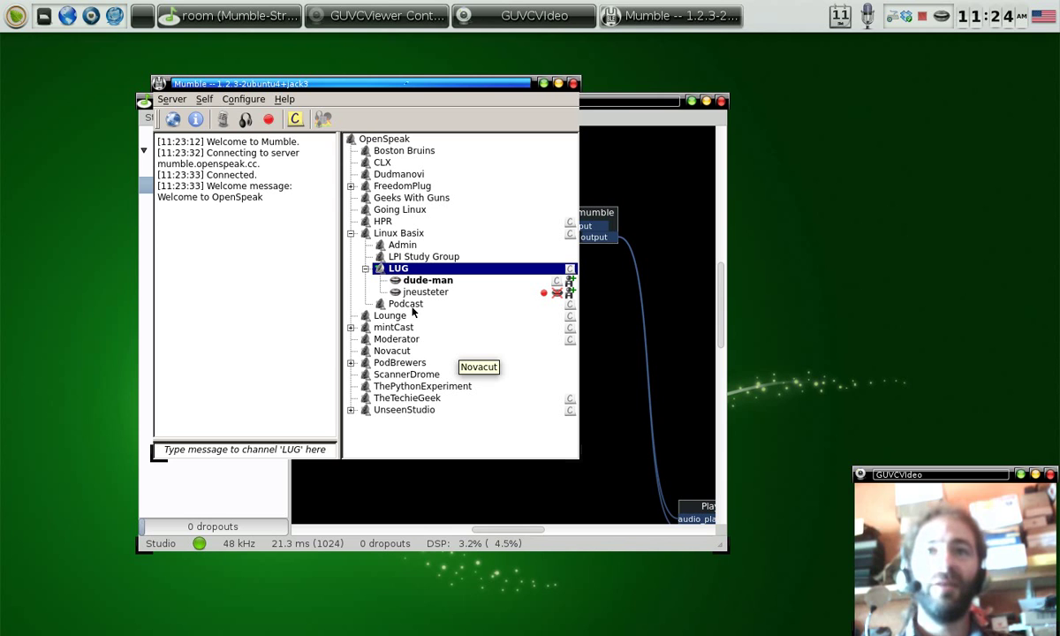
mouse_move(431, 300)
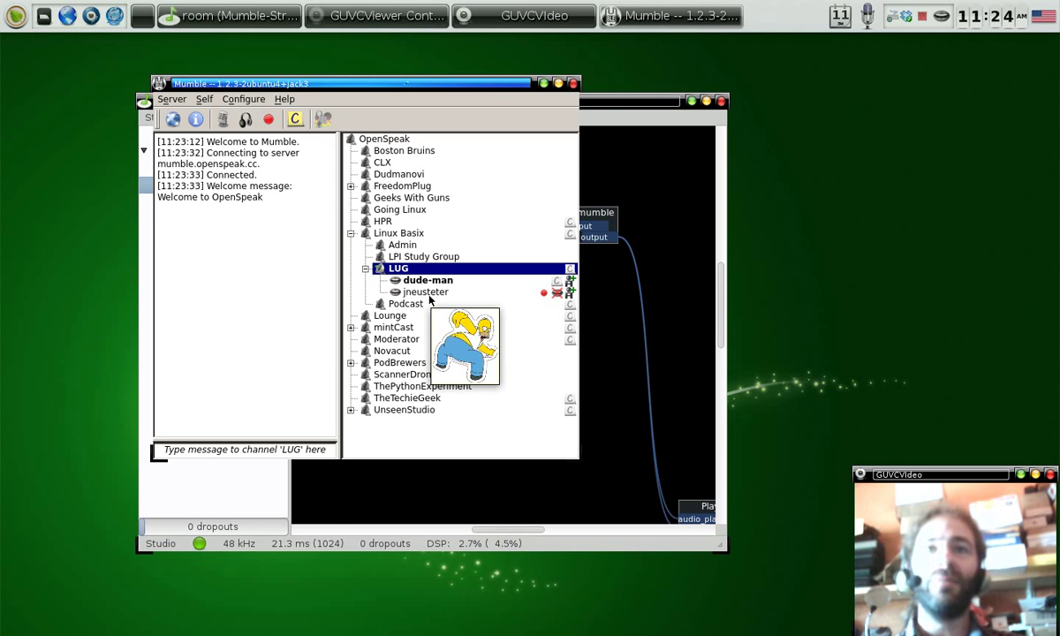
left_click(558, 83)
Disconnect all capture_1 links, launch jack-rack from the room, and enlarge the gladish window
right_click(308, 205)
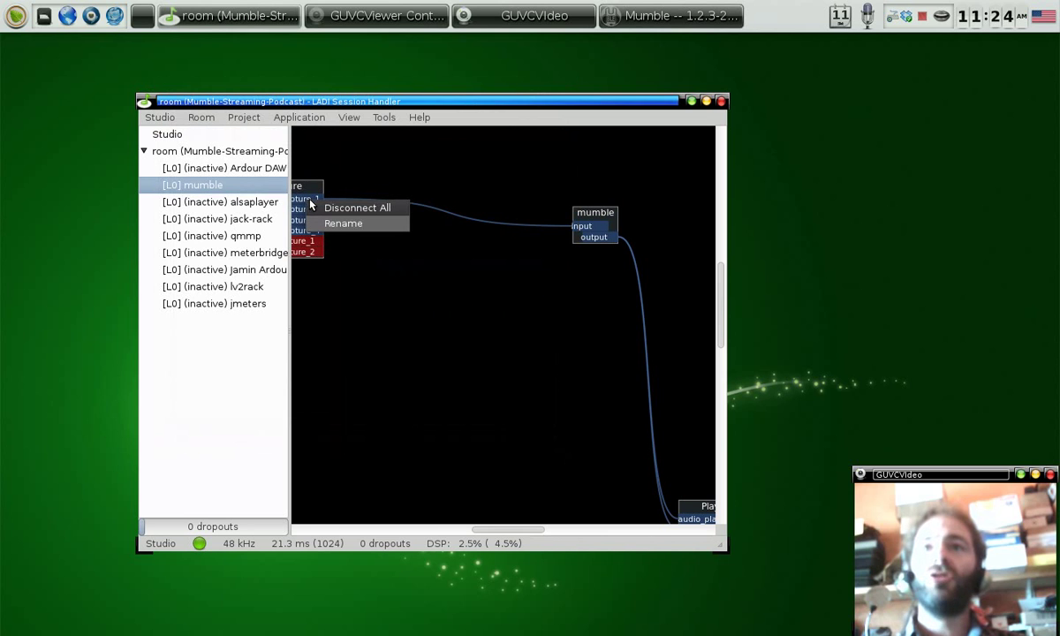
left_click(340, 207)
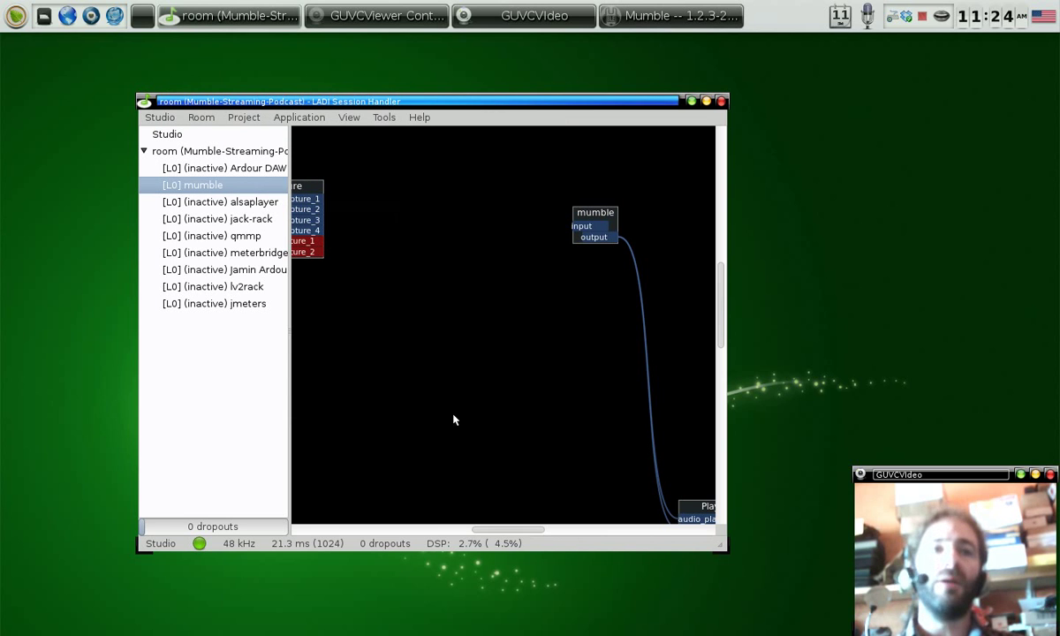
double_click(228, 219)
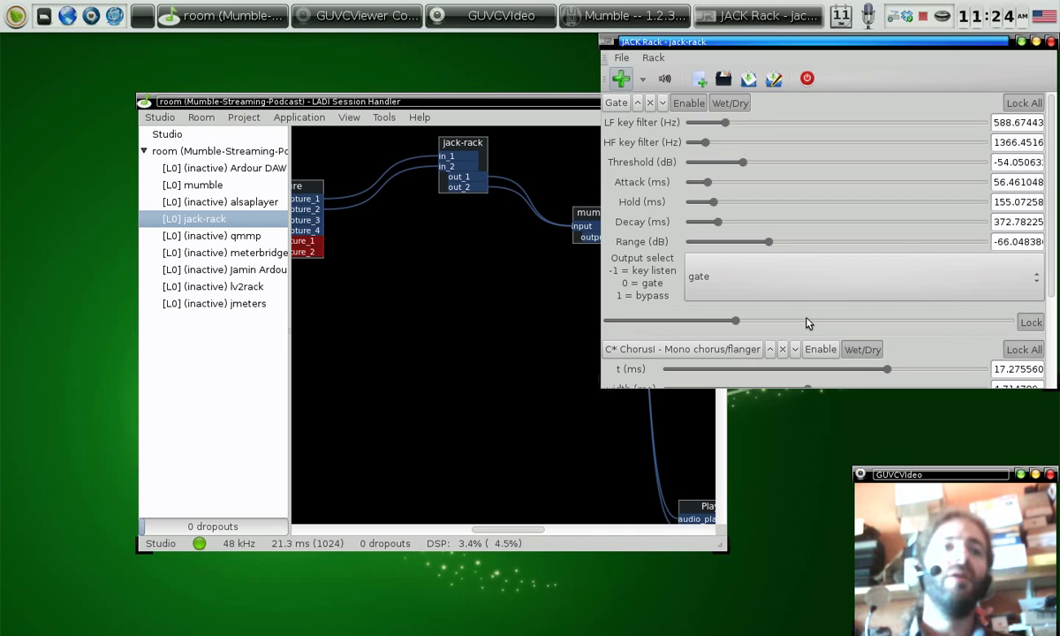
left_click(335, 397)
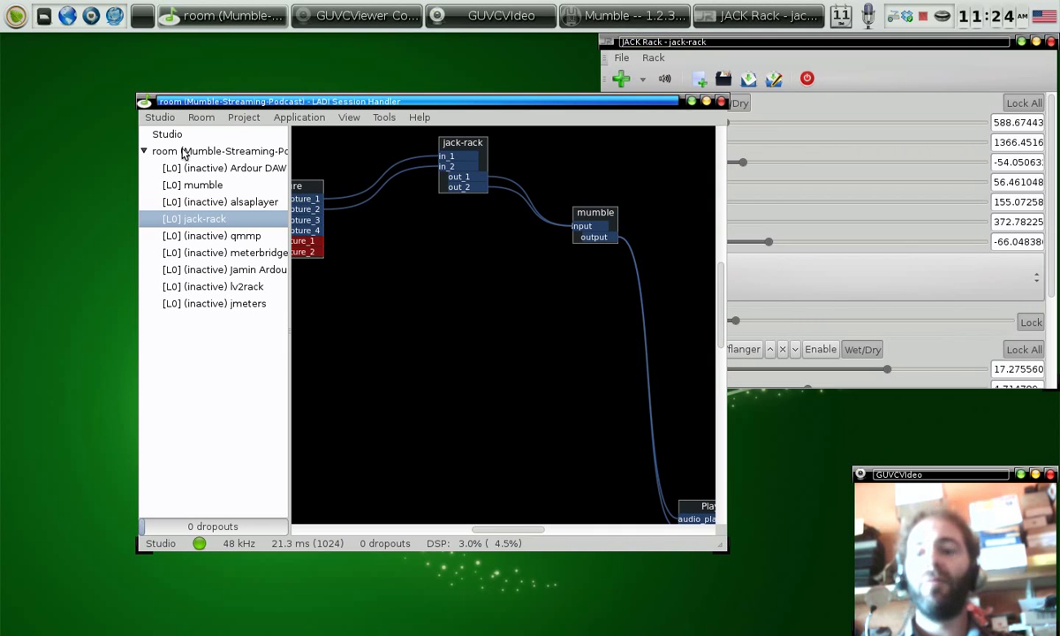
left_click_drag(185, 157, 50, 103)
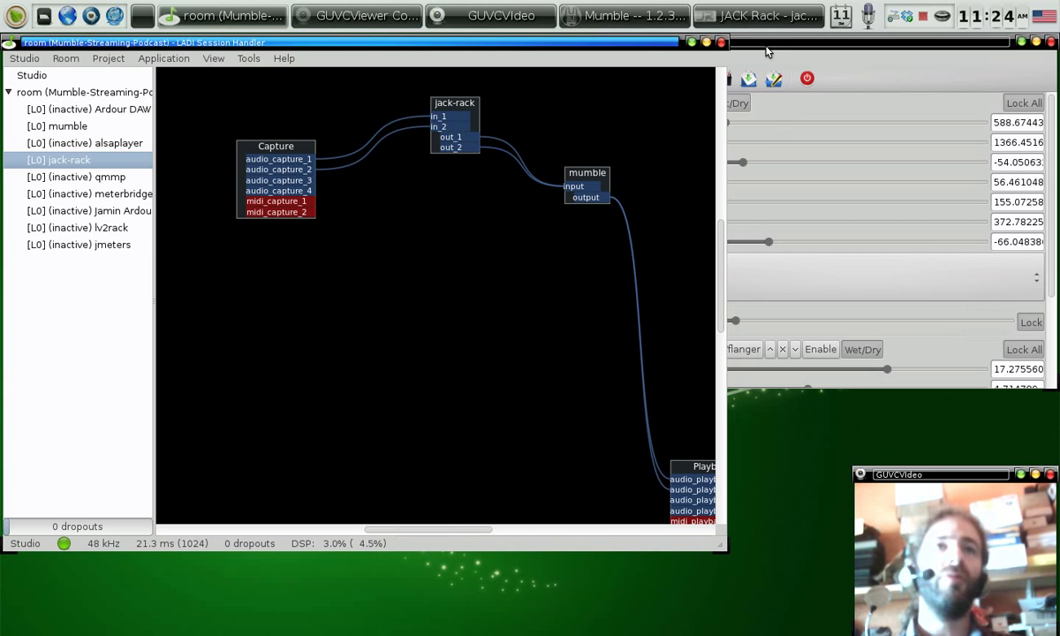
Place JACK Rack beside the graph and raise the Gate's Decay to about 380.78 ms
left_click_drag(765, 52, 569, 95)
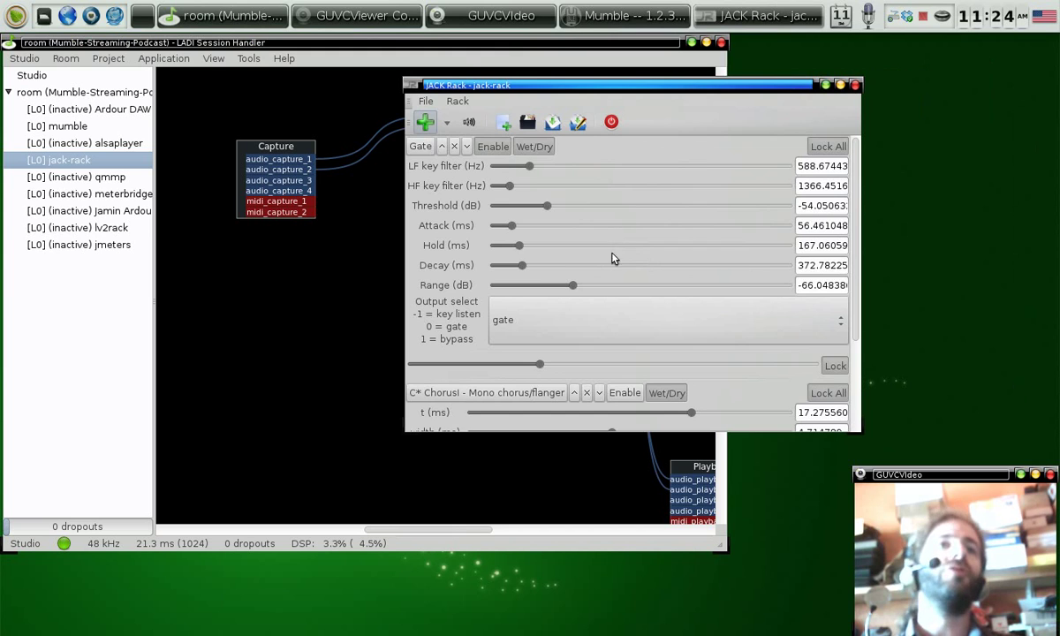
left_click(355, 177)
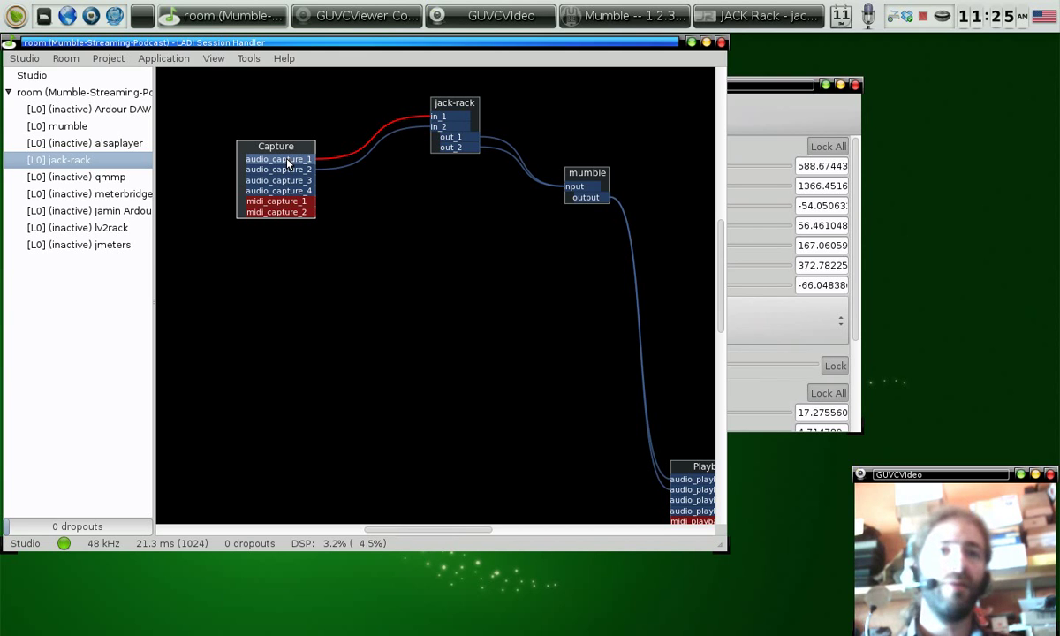
left_click(773, 88)
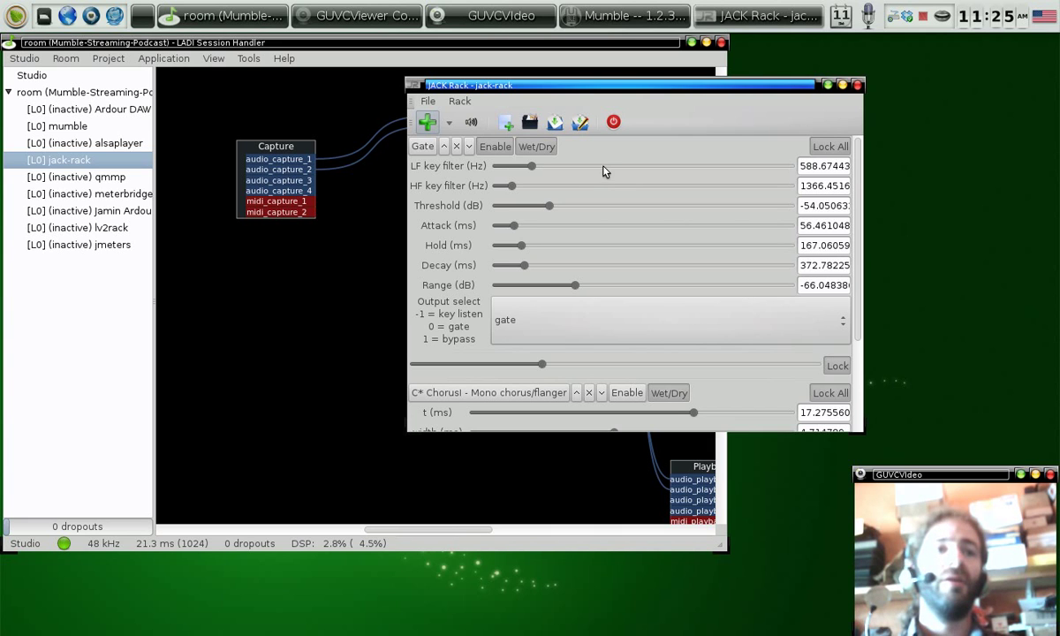
scroll(704, 265, "up", 1)
scroll(460, 265, "down", 3)
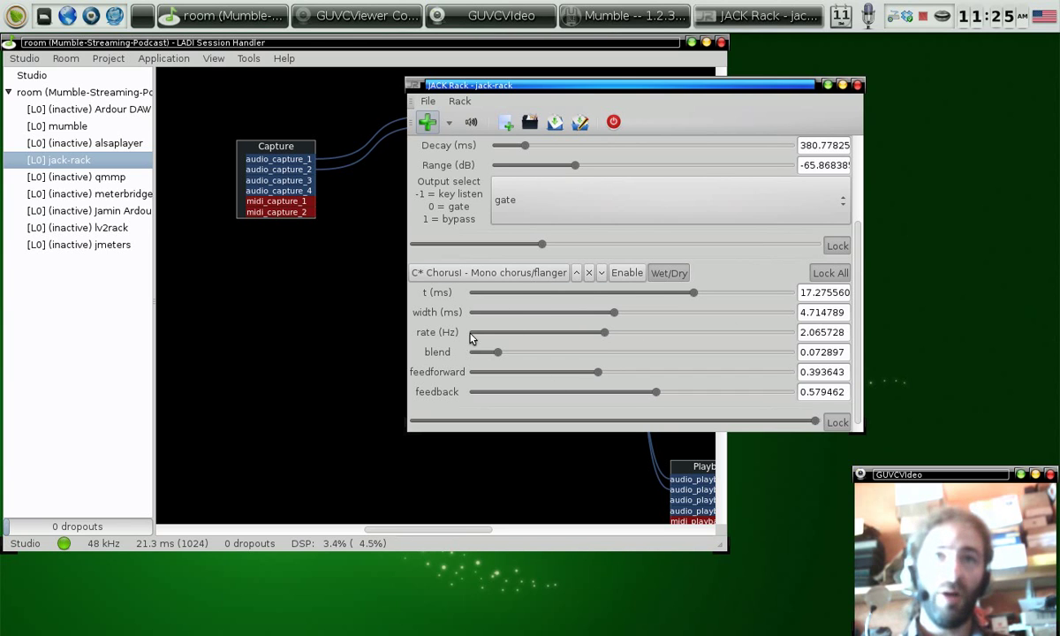
left_click(258, 368)
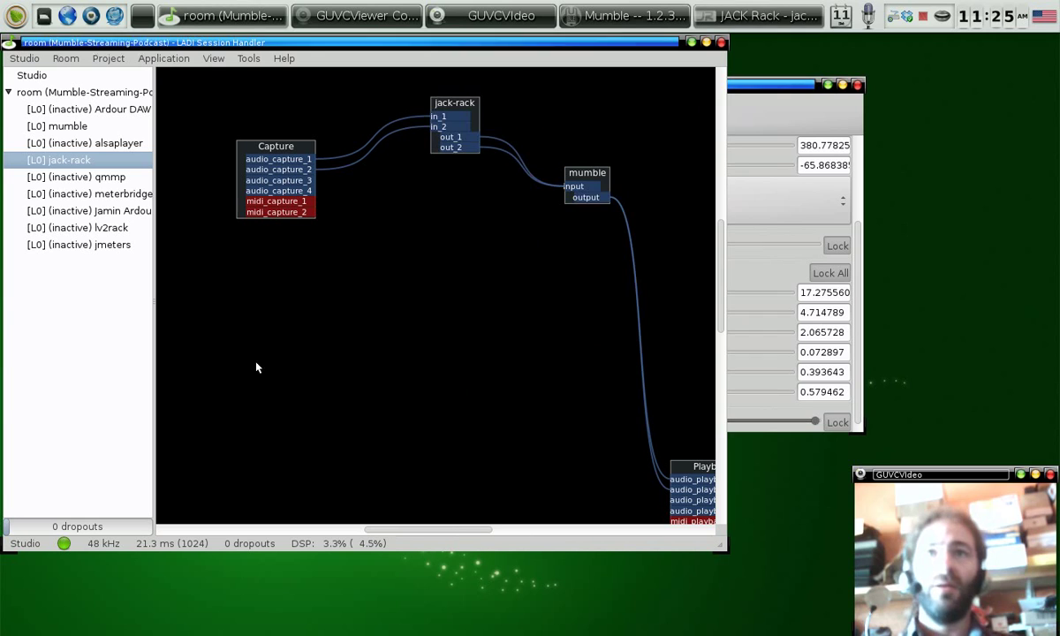
Start alsaplayer from the room list and move its window over the graph area
left_click(87, 145)
double_click(87, 145)
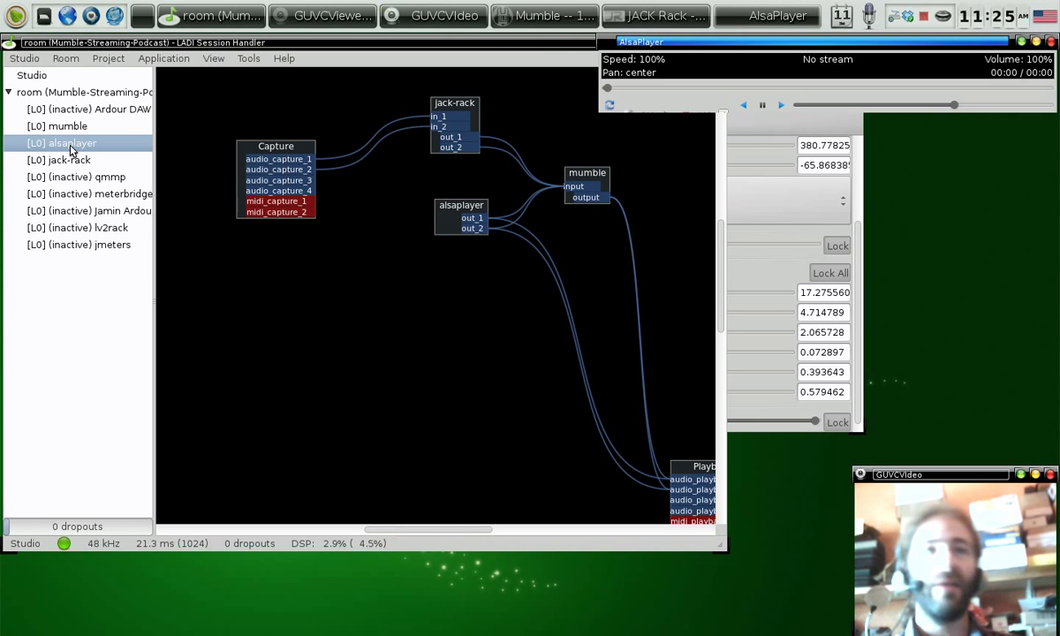
left_click_drag(679, 41, 212, 418)
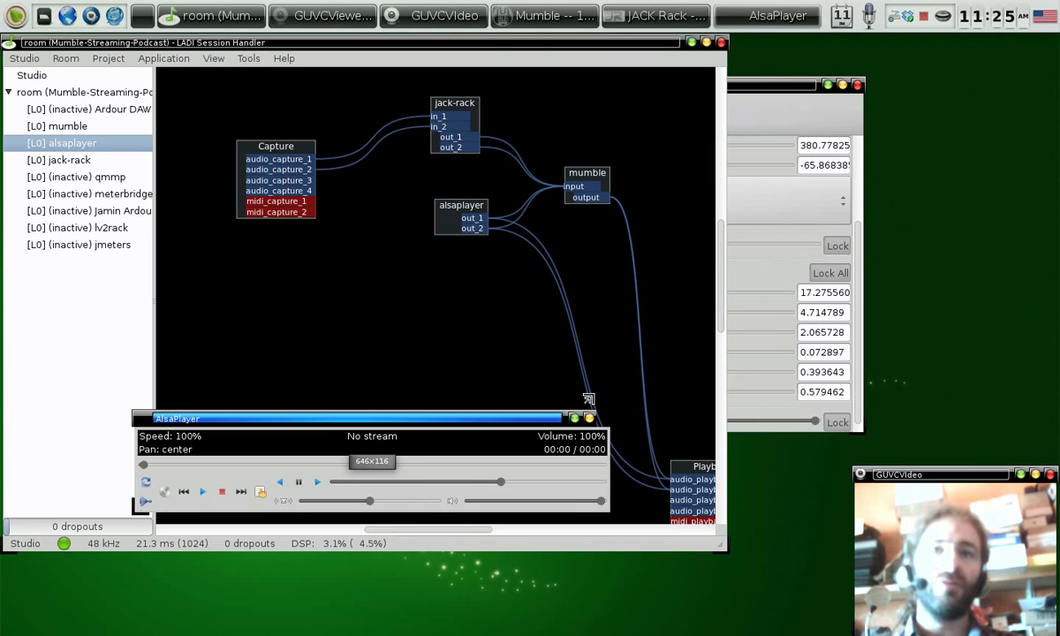
Show AlsaPlayer's playlist, test-play Buyer_issue_465.ogg, stop it, and move the window down-left
left_click_drag(516, 418, 487, 387)
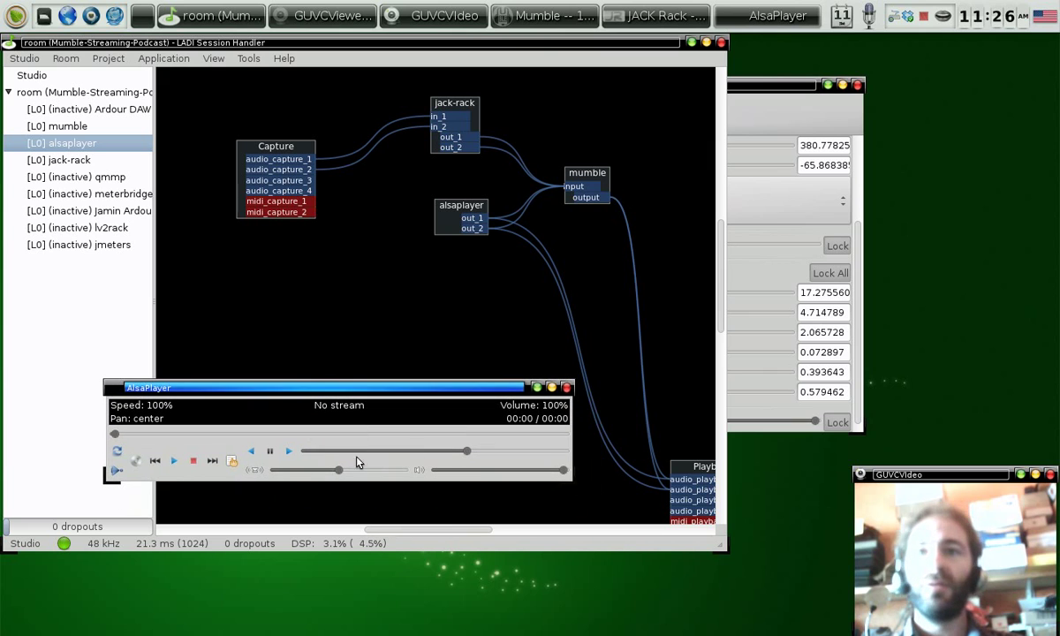
left_click(232, 460)
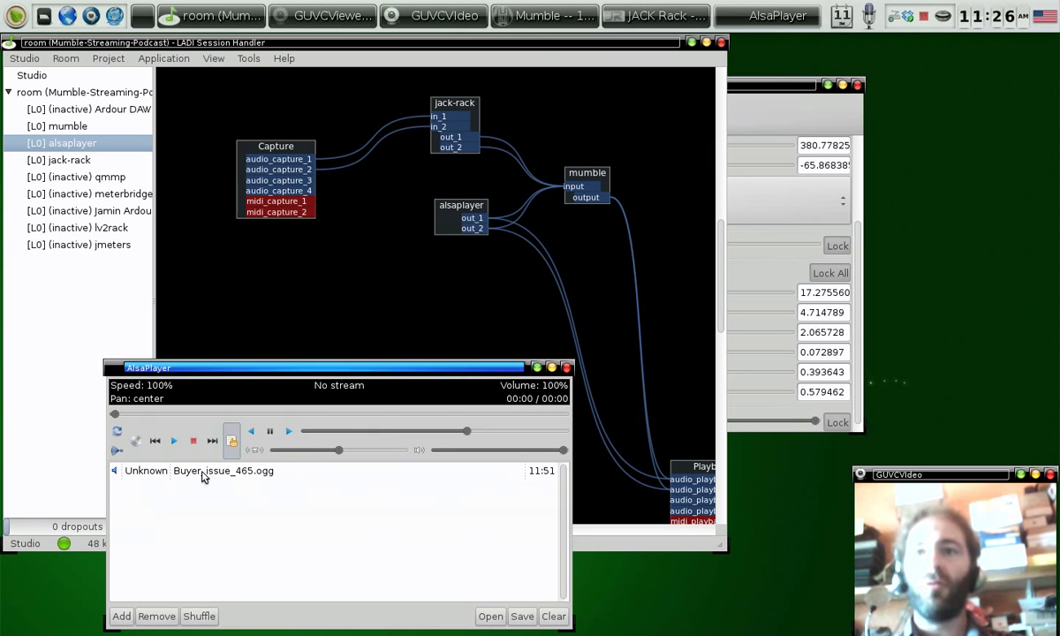
left_click(202, 473)
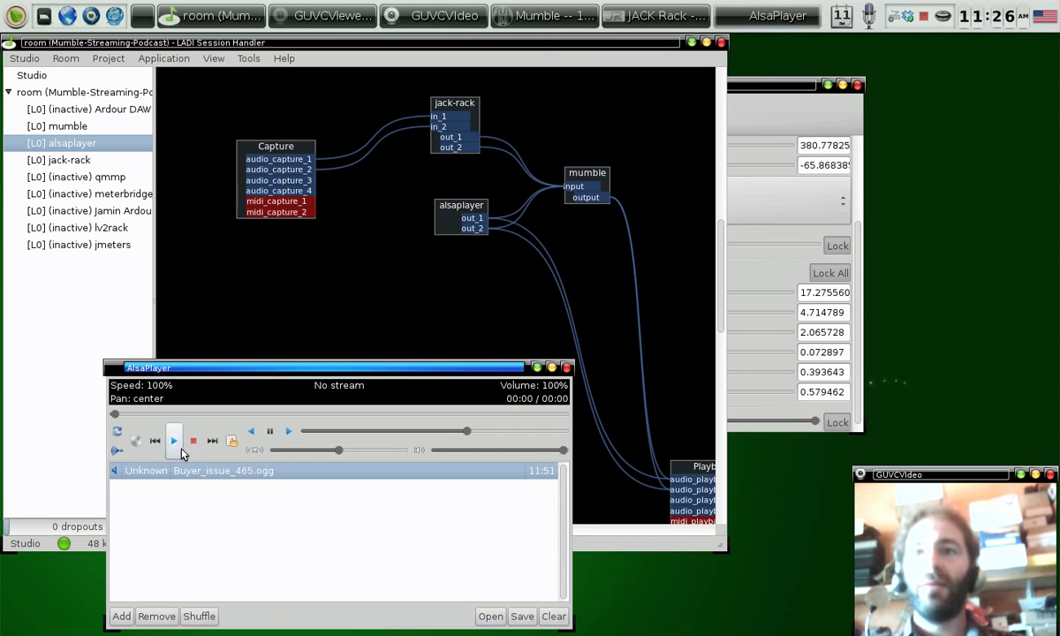
left_click(174, 441)
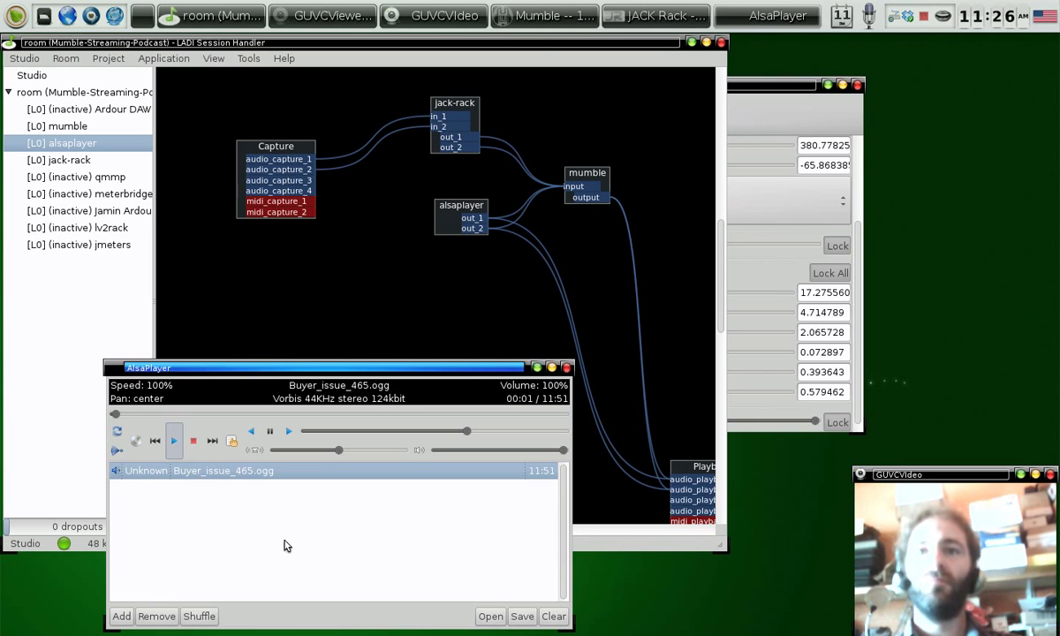
left_click(192, 441)
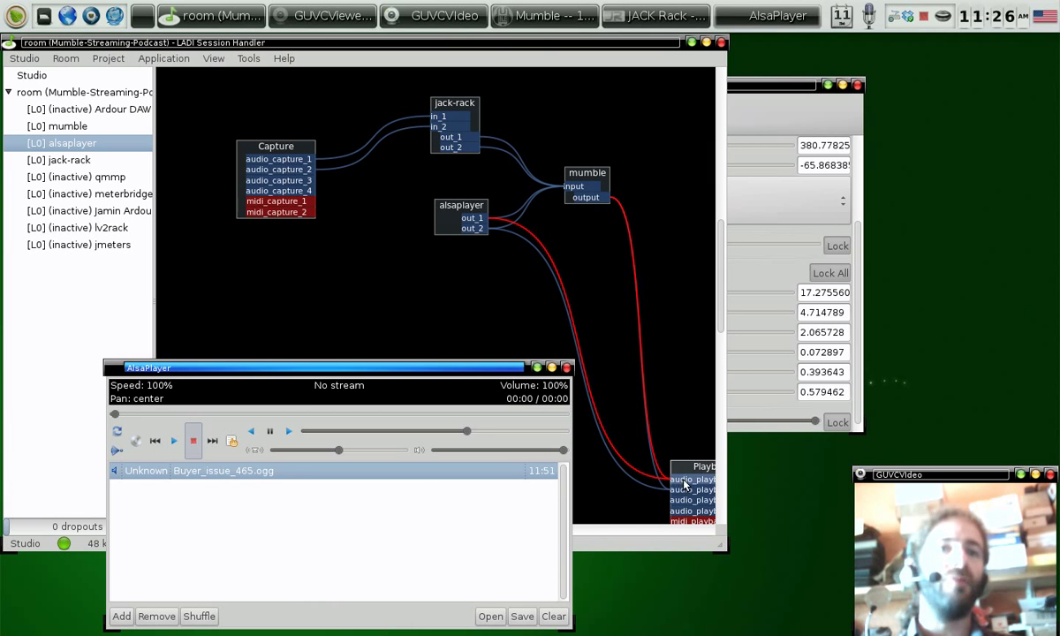
left_click_drag(361, 378, 306, 404)
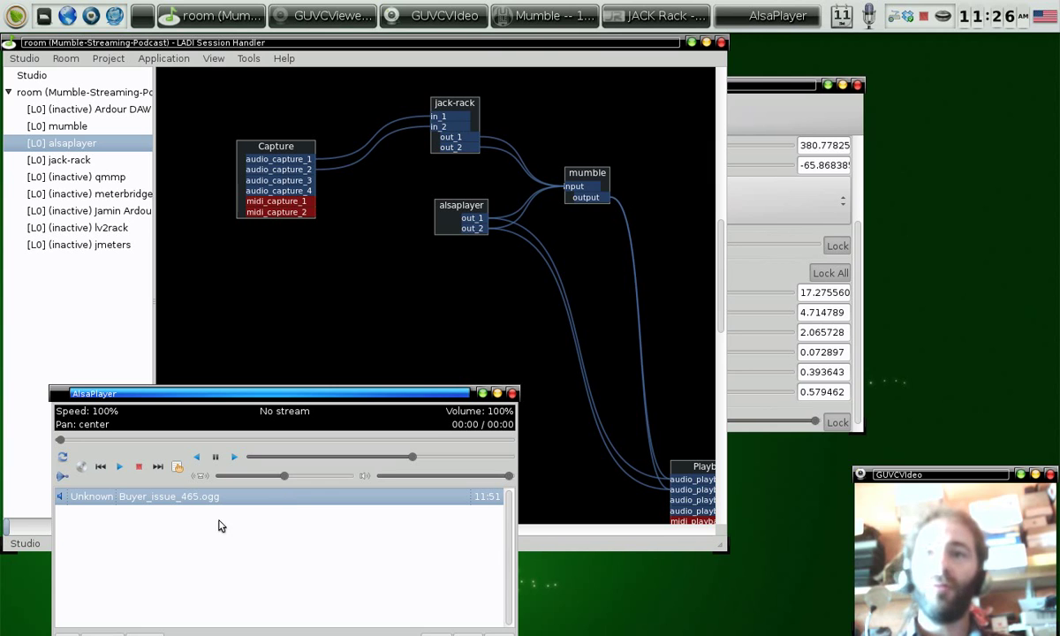
Minimise AlsaPlayer, start meterbridge from the room, and move its PPM window up-left
left_click(482, 395)
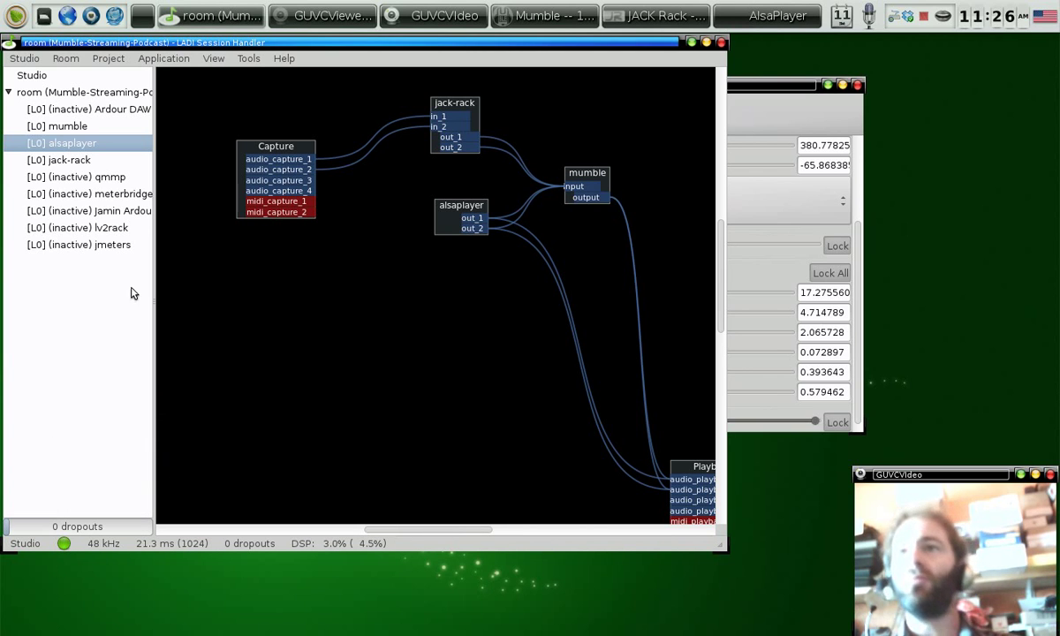
double_click(95, 194)
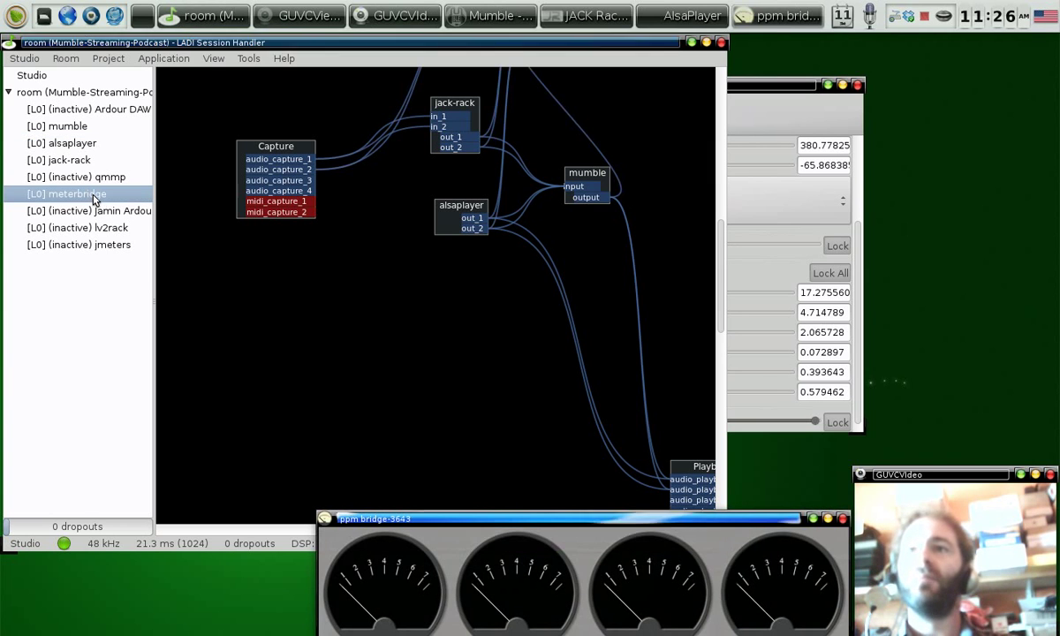
left_click_drag(506, 517, 258, 452)
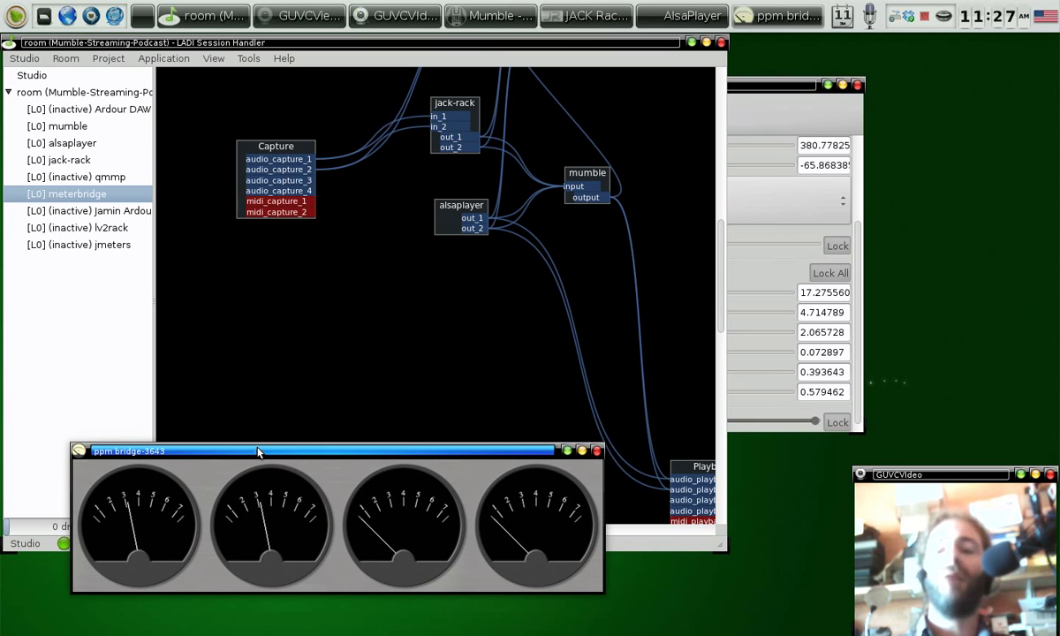
Move AlsaPlayer top-right and briefly play Buyer_issue_465.ogg to drive the meters, then stop
key("shift+alt+Up")
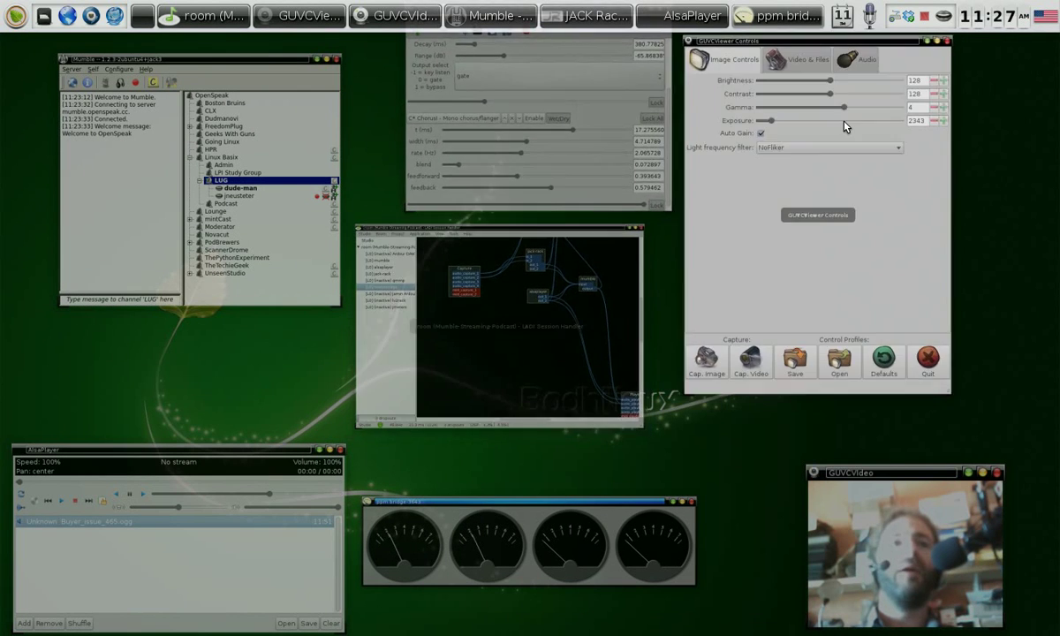
left_click(225, 585)
left_click_drag(270, 400, 809, 52)
left_click(655, 118)
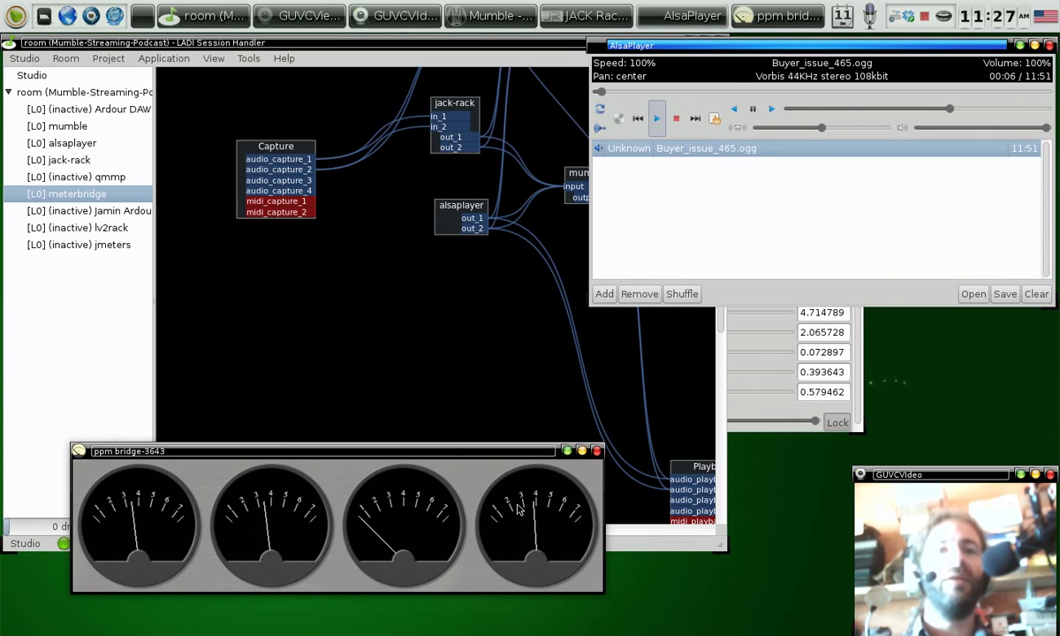
left_click(677, 124)
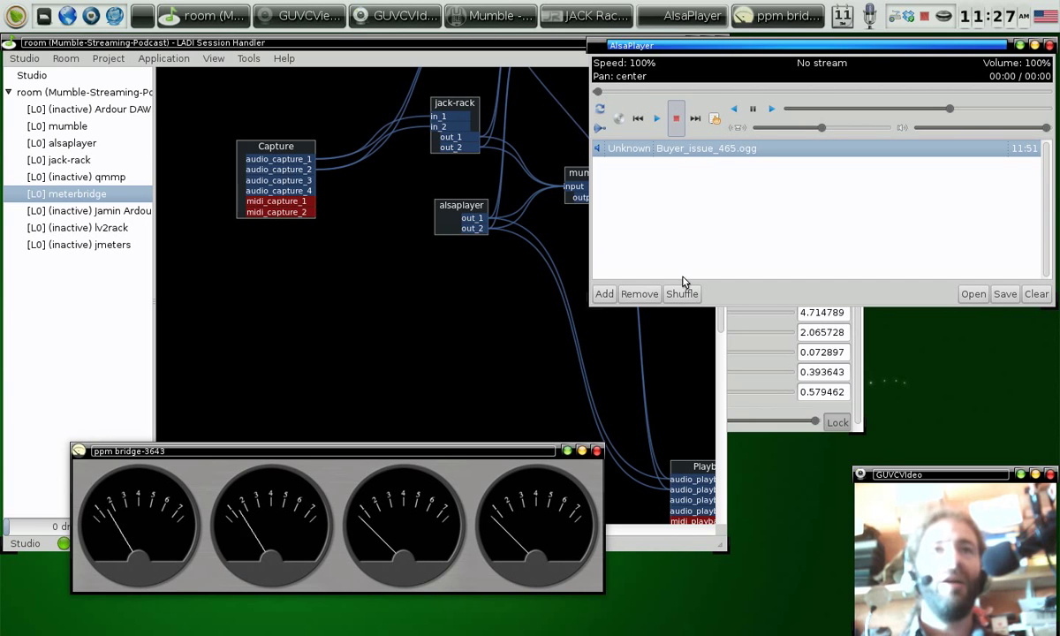
Raise the gladish graph and scroll the canvas to reveal meterbridge with its four wired meter inputs
left_click(478, 332)
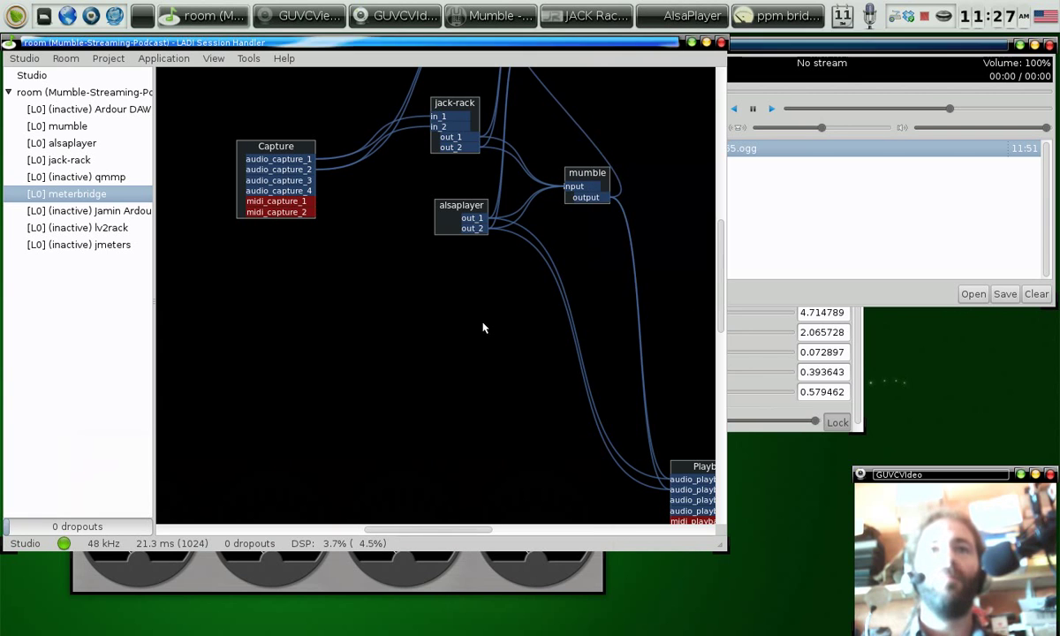
scroll(477, 336, "up", 5)
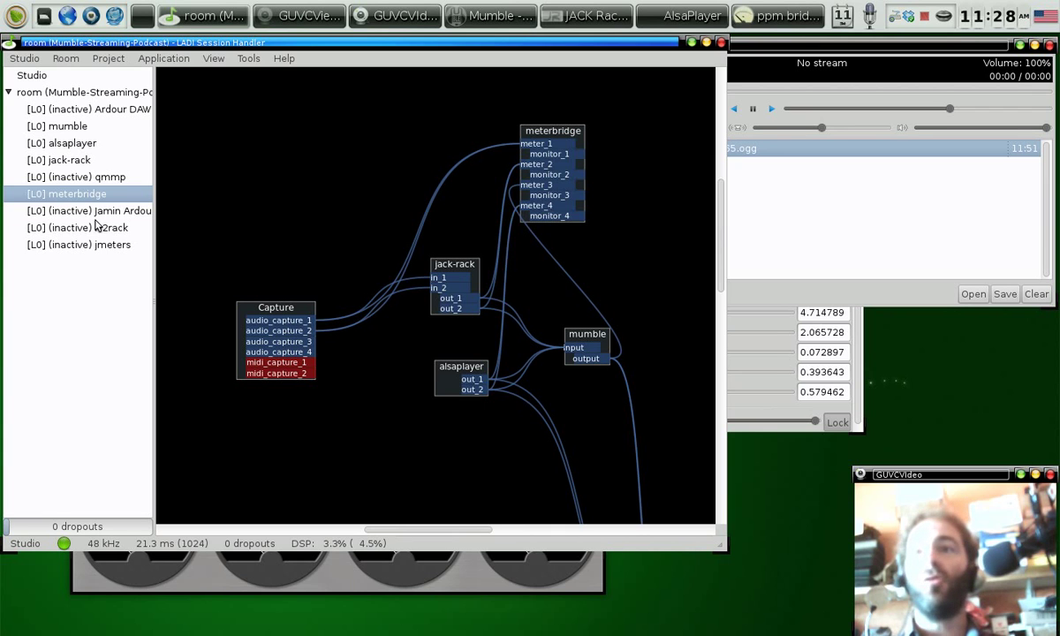
Start the Ardour DAW app with the Podcast session and nudge its window into place
double_click(83, 110)
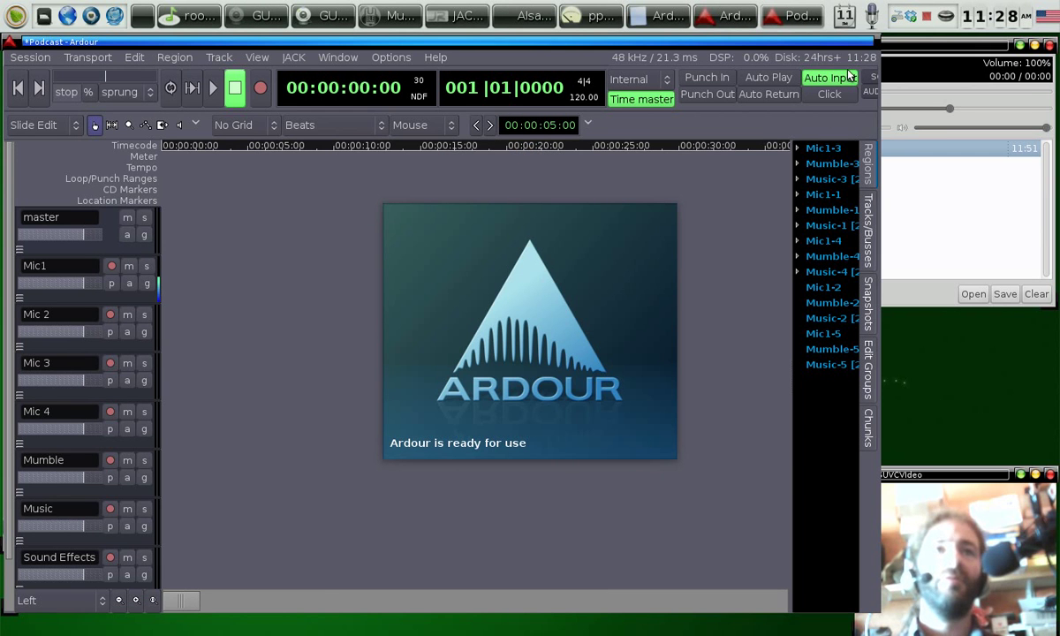
left_click_drag(822, 45, 795, 91)
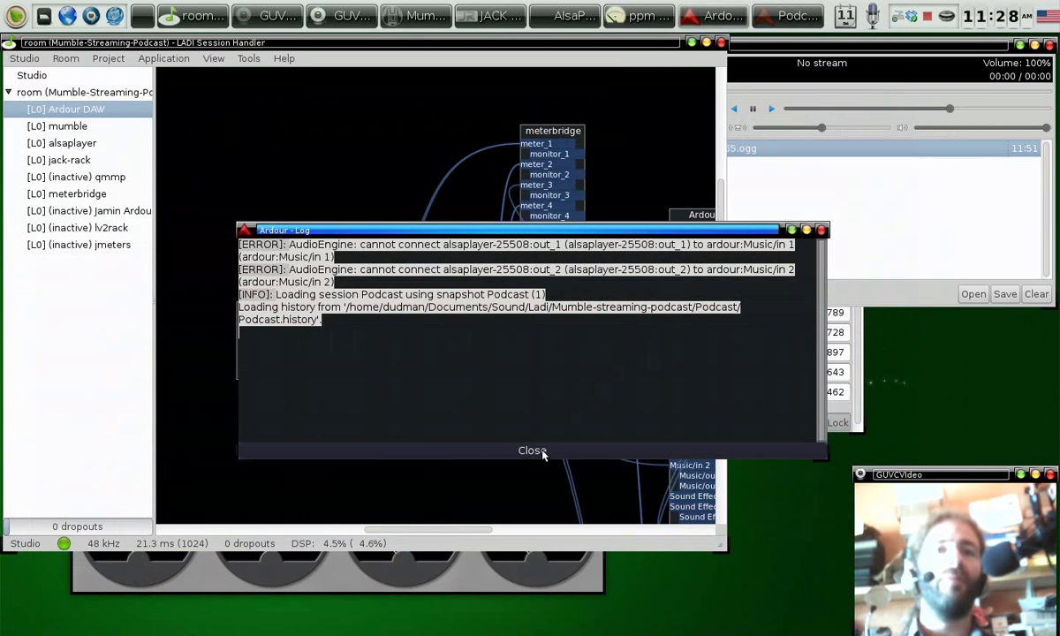
Dismiss Ardour's startup log and zoom the gladish graph to fit, showing the new Ardour DAW node
left_click(534, 450)
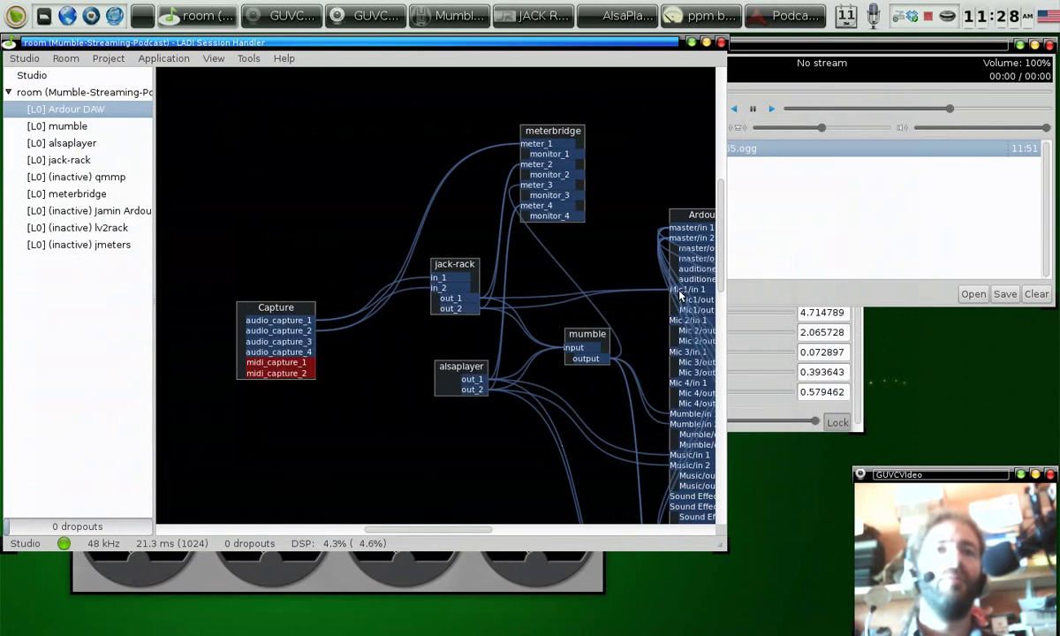
left_click(205, 59)
left_click(217, 129)
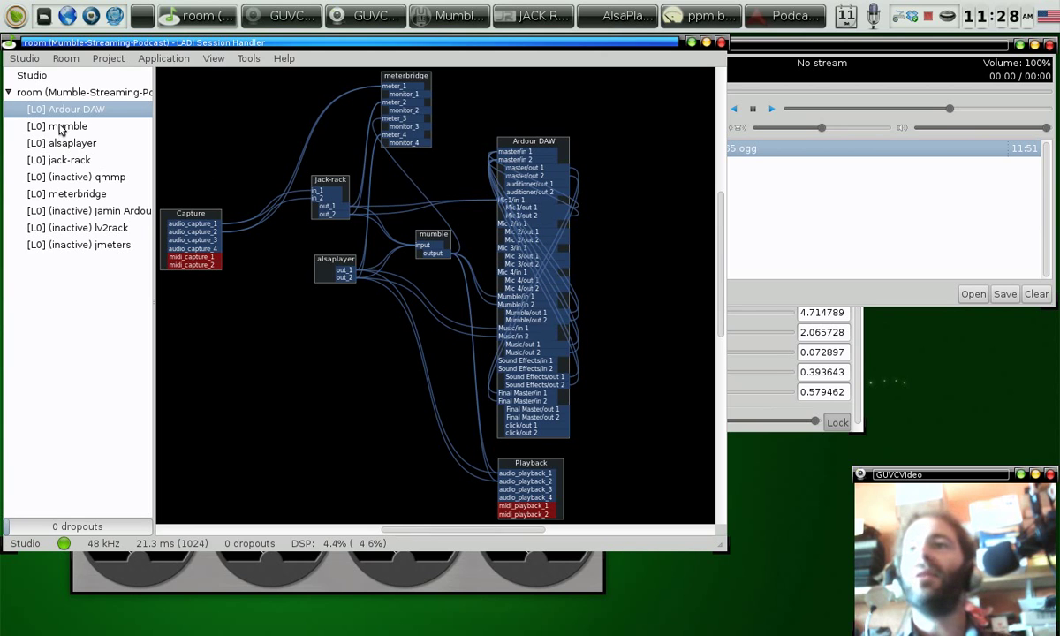
Try launching Jamin Ardour, dismiss the missing ardour.jam error, and zoom in on Ardour's Mumble inputs
double_click(76, 212)
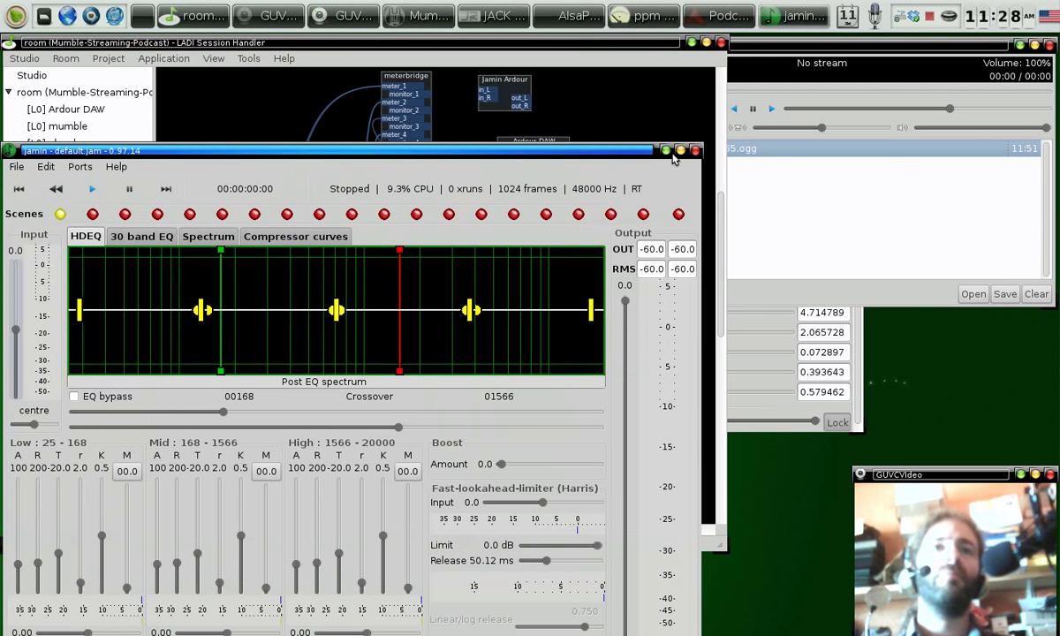
left_click(720, 194)
left_click(614, 366)
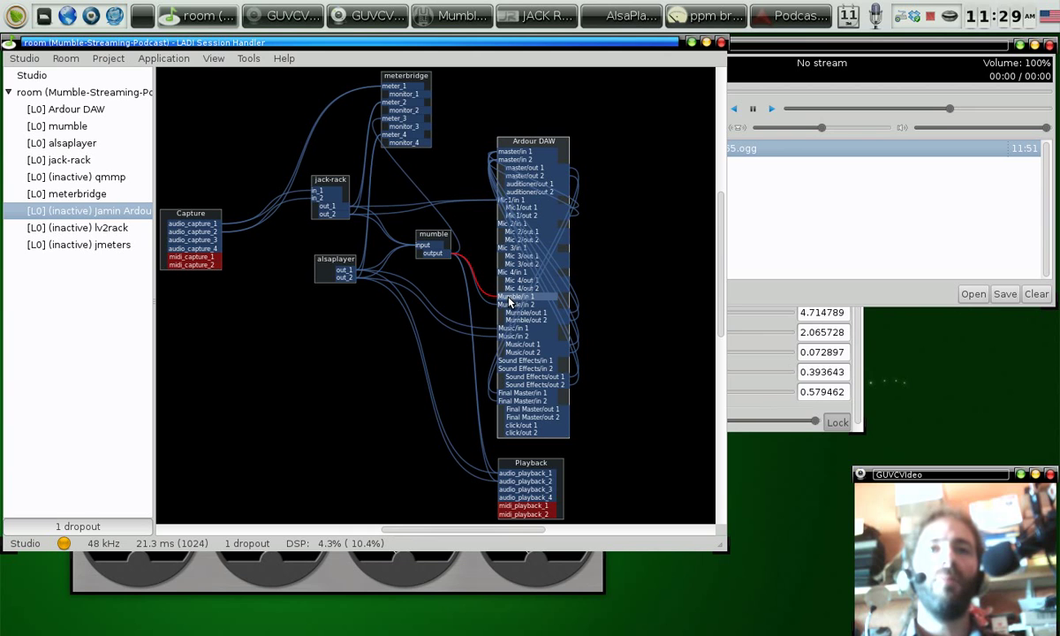
scroll(509, 302, "up", 2)
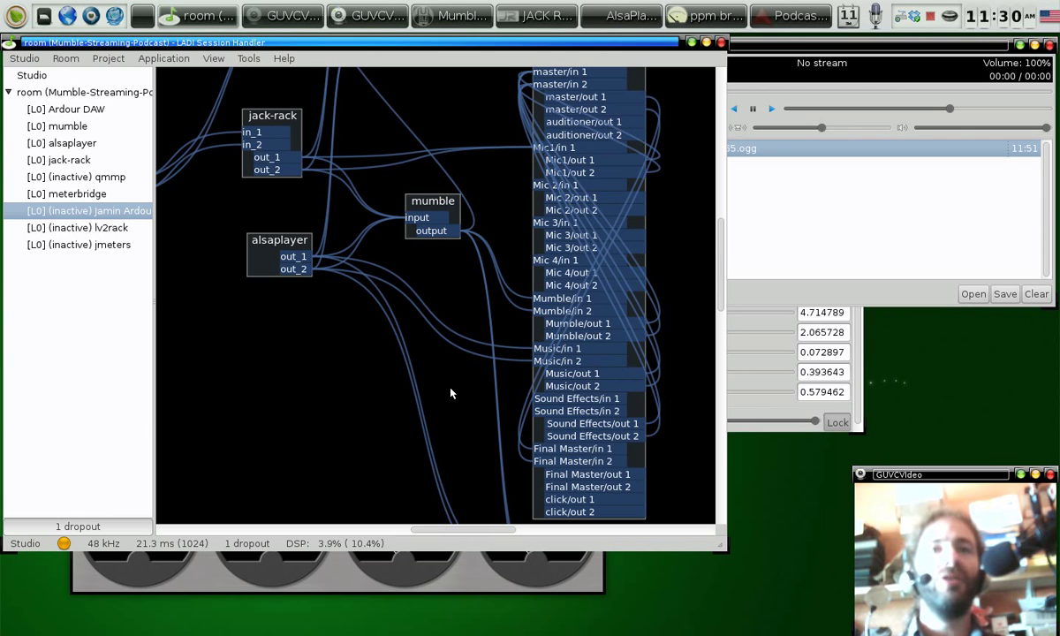
Zoom out the patchbay canvas to show the whole studio graph down to the Playback ports
scroll(447, 397, "down", 2)
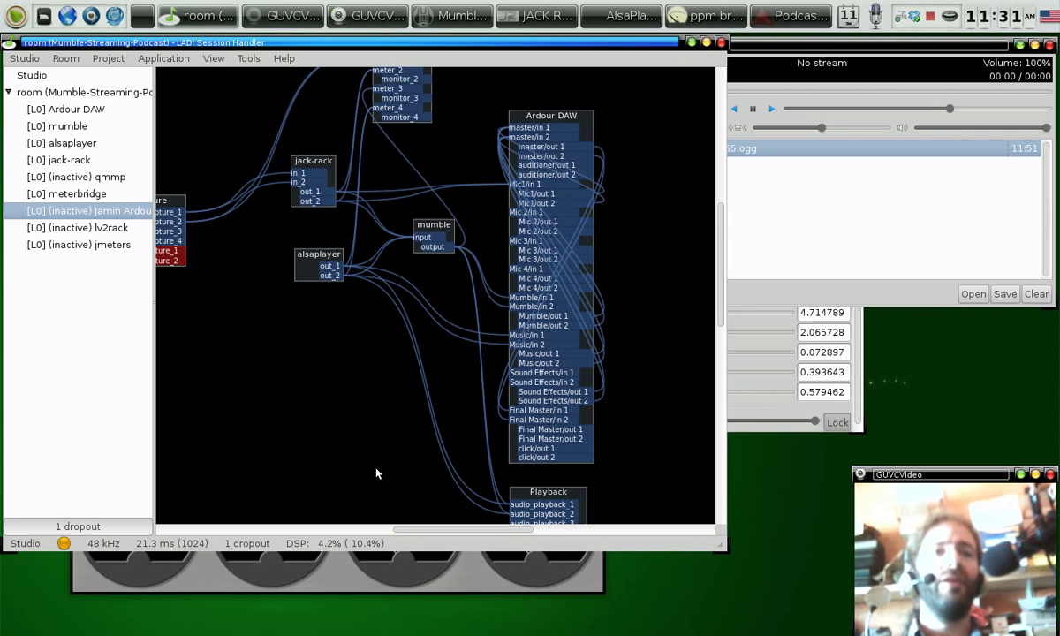
scroll(377, 448, "down", 1)
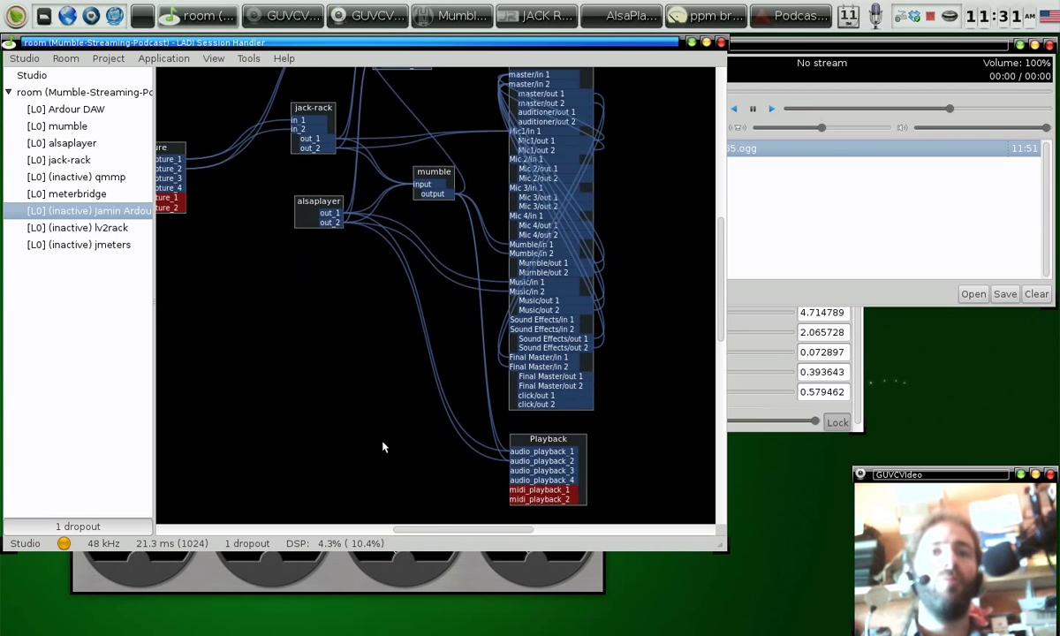
scroll(367, 451, "up", 1)
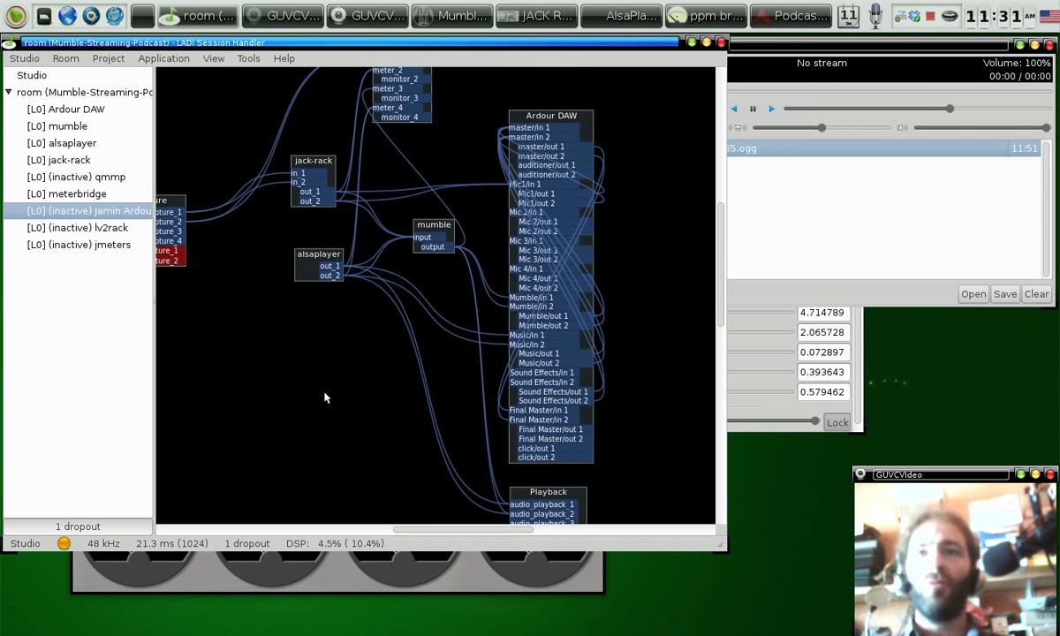
key("ctrl+plus")
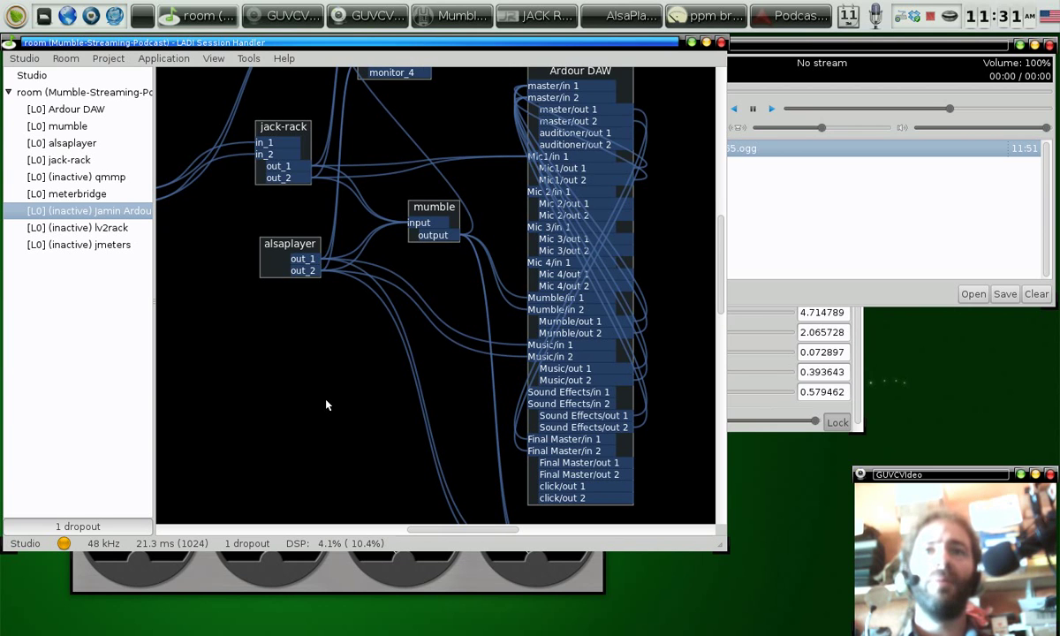
scroll(327, 405, "up", 2)
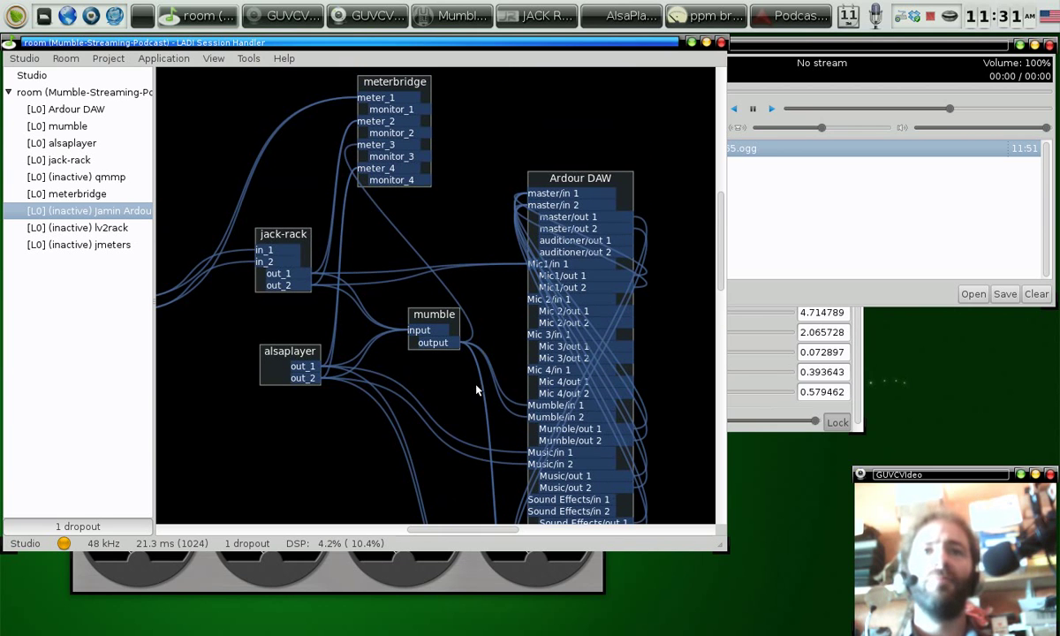
scroll(476, 391, "down", 2)
scroll(389, 385, "down", 1)
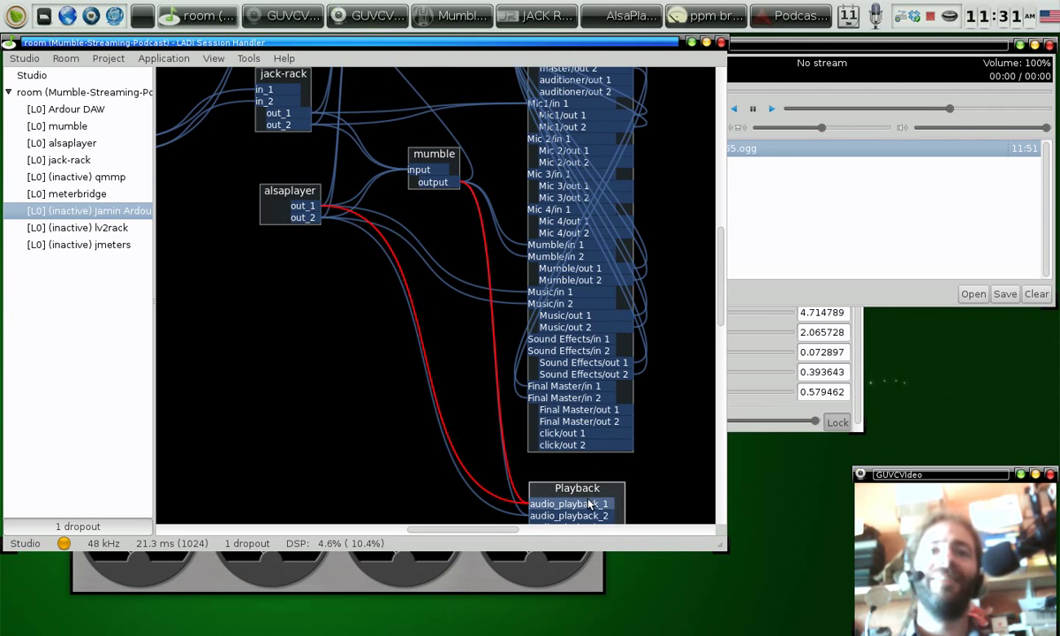
scroll(566, 494, "down", 1)
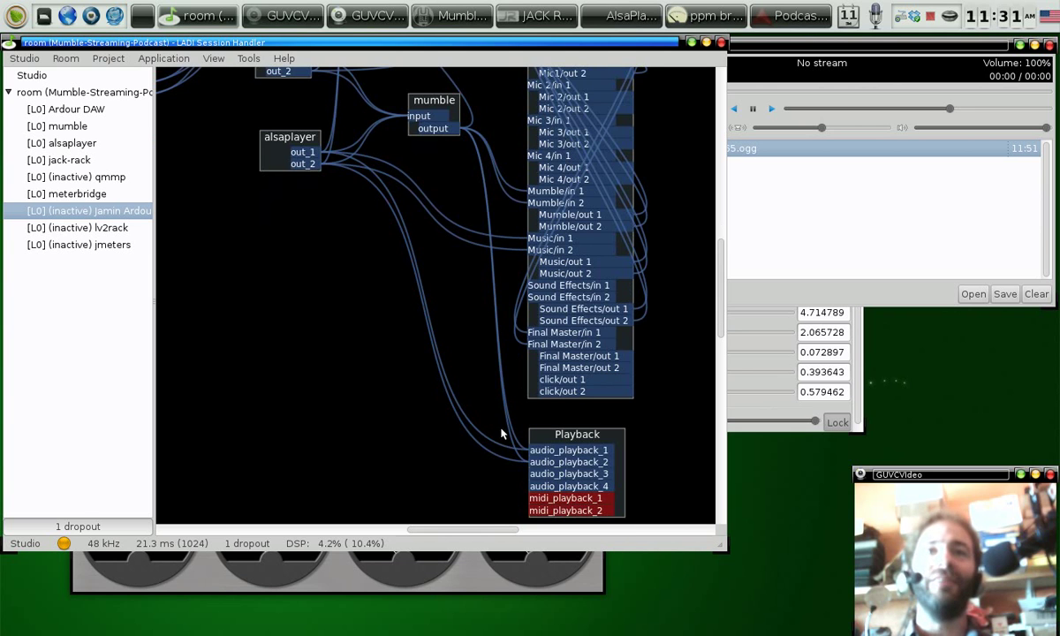
scroll(449, 433, "up", 2)
scroll(449, 433, "up", 1)
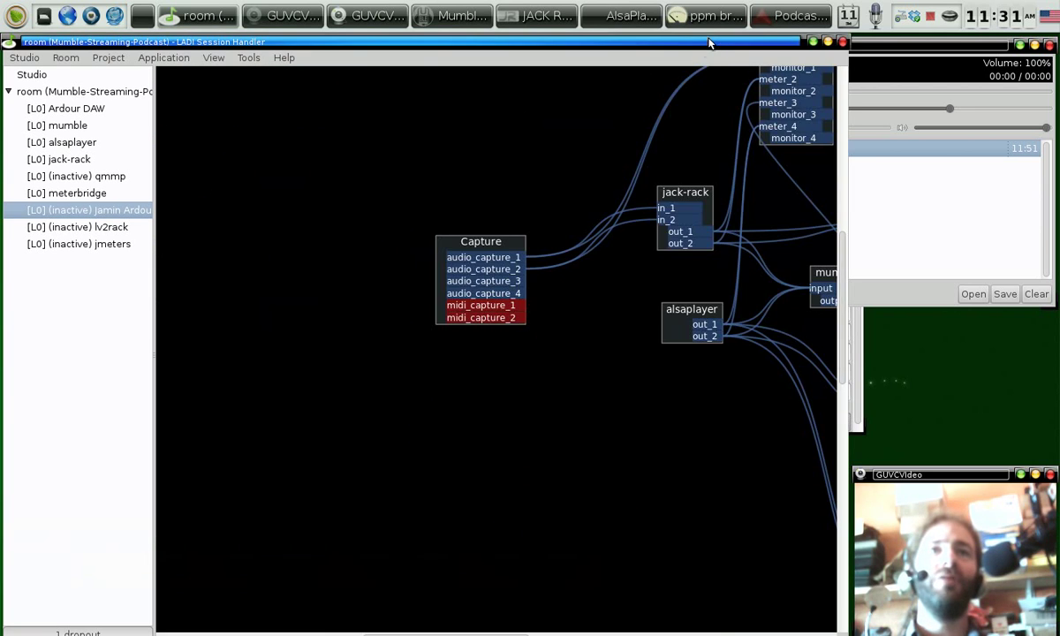
Maximise the gladish window and use View > Zoom to fit on the studio graph
double_click(665, 41)
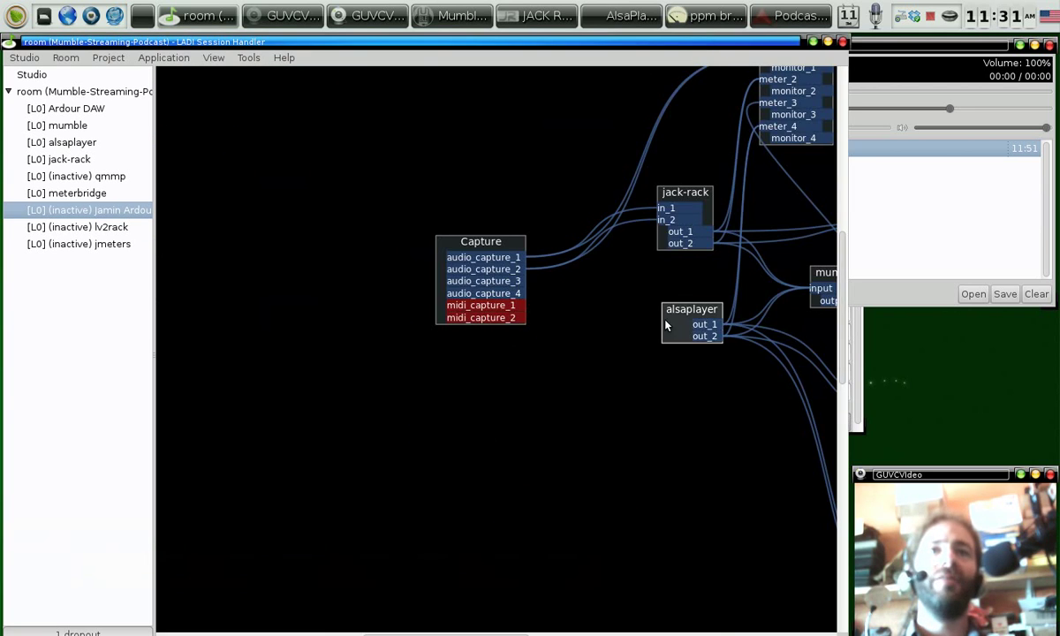
left_click(212, 58)
left_click(229, 137)
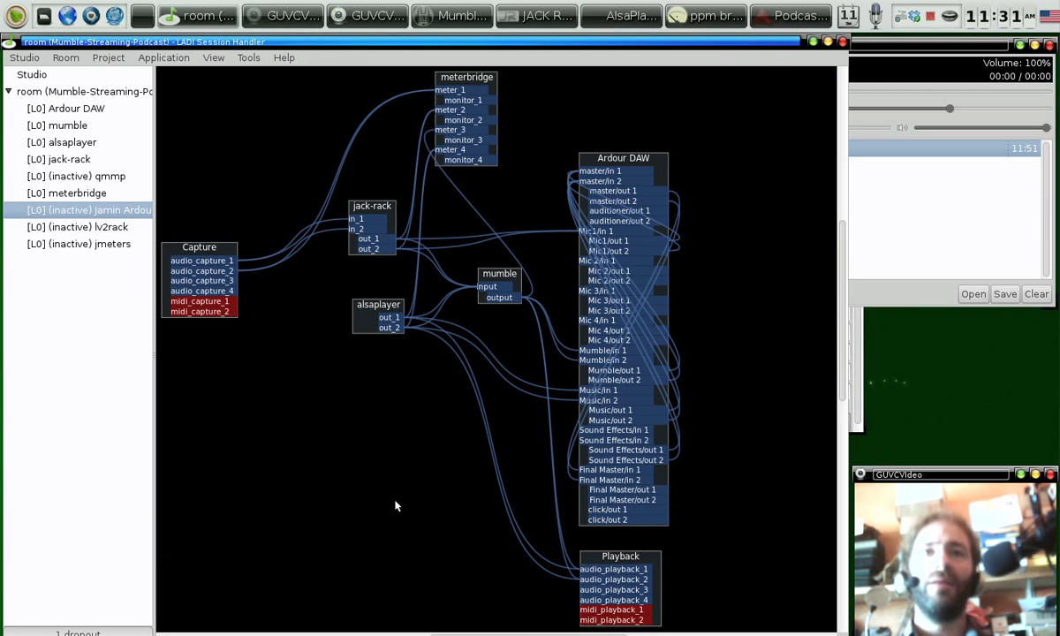
Move the alsaplayer and mumble boxes leftwards and drag a connection from mumble's output
left_click_drag(366, 322, 357, 351)
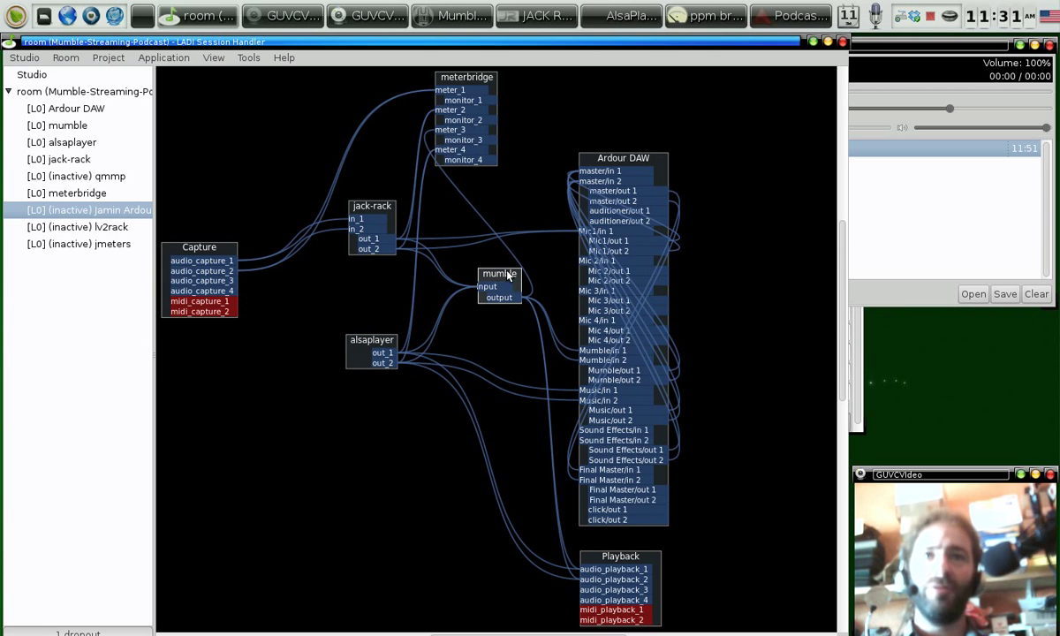
left_click_drag(507, 273, 484, 280)
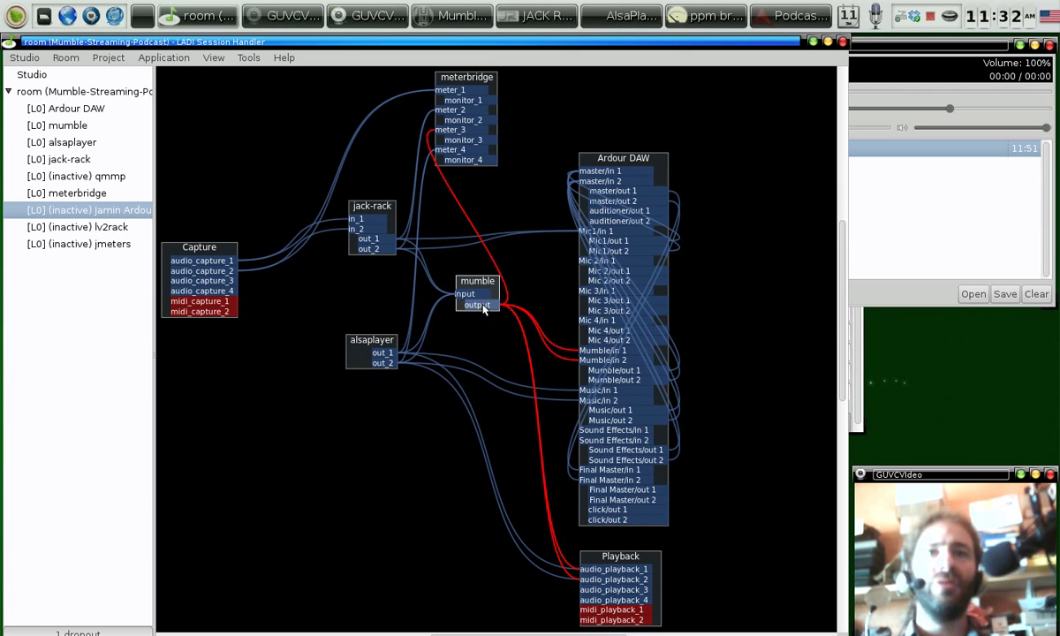
left_click_drag(485, 305, 447, 150)
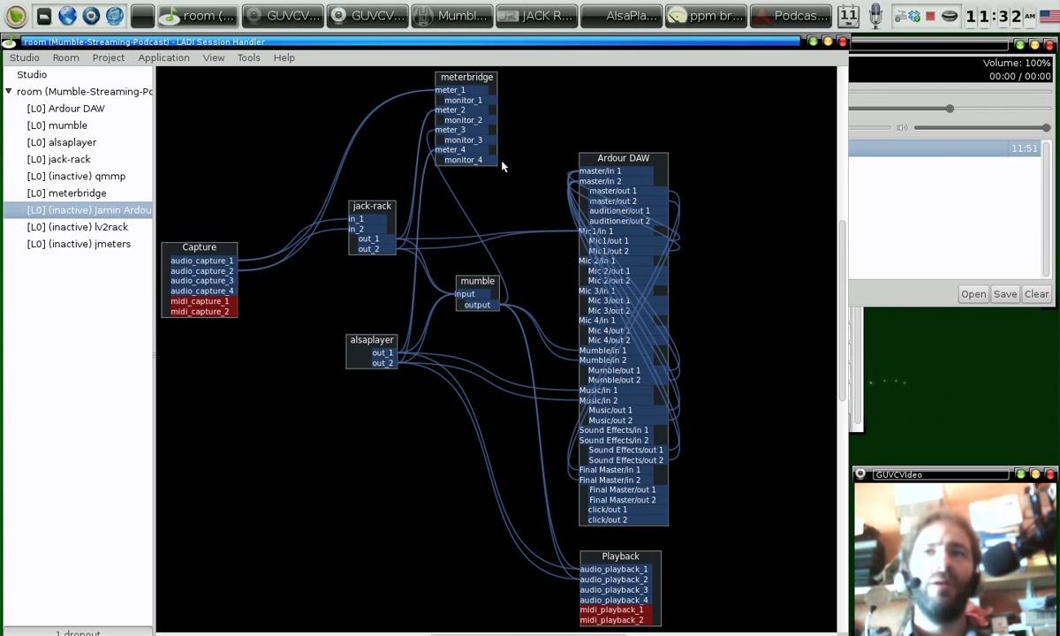
Launch Klaudia from the GNOME Do launcher by typing 'kla'
left_click(29, 58)
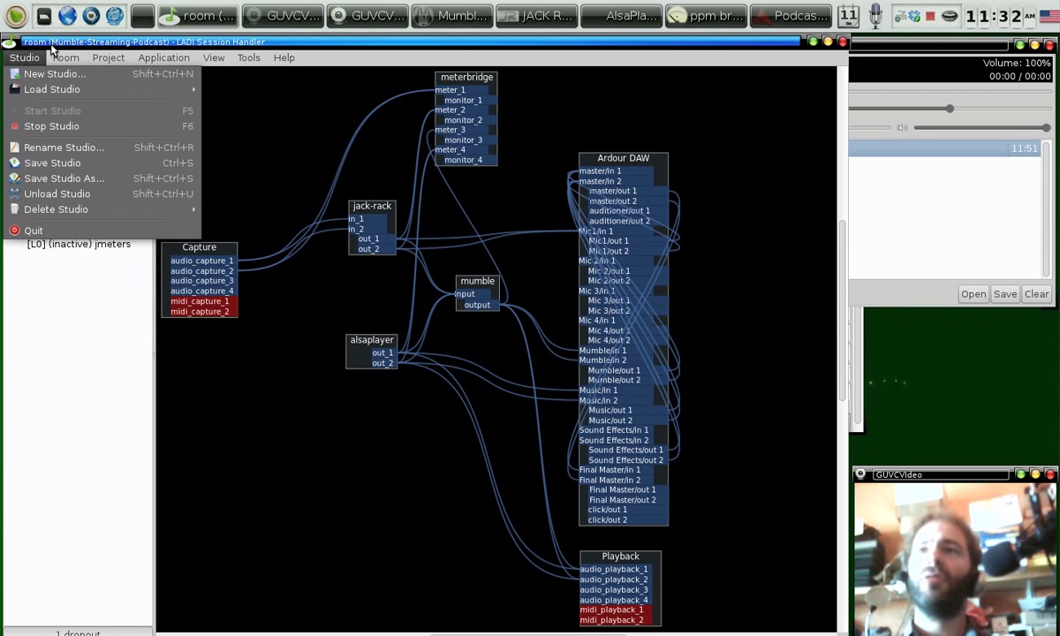
left_click(54, 42)
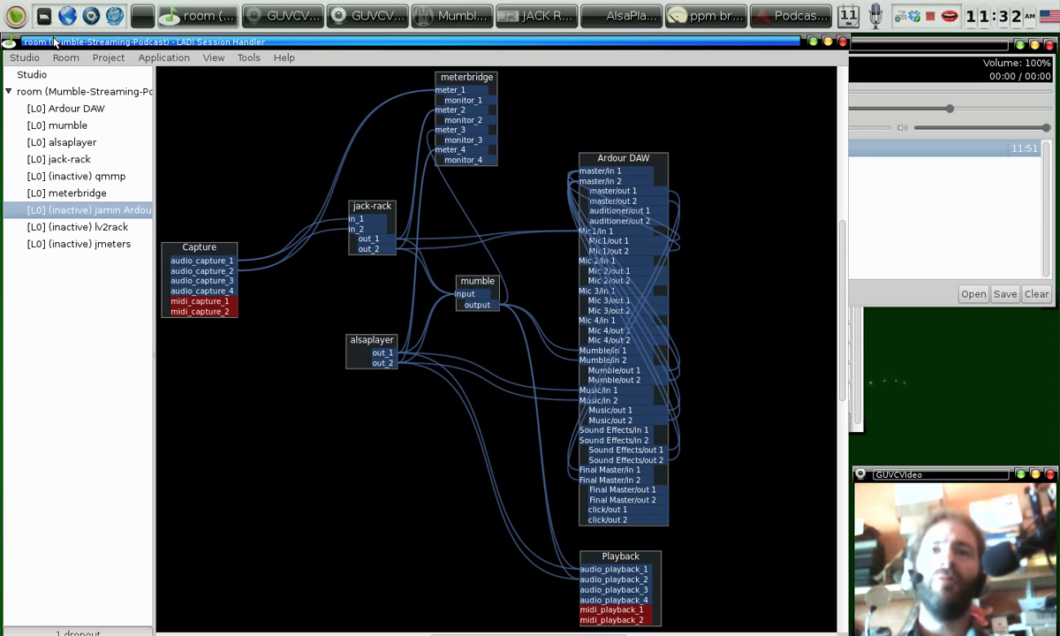
key("super+space")
type("kla")
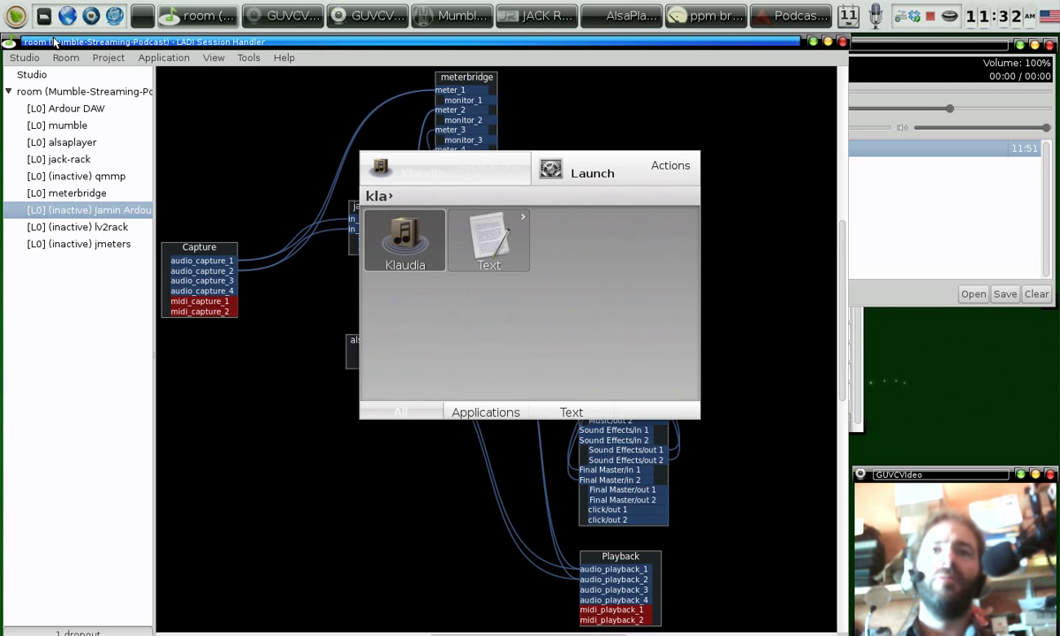
key("Return")
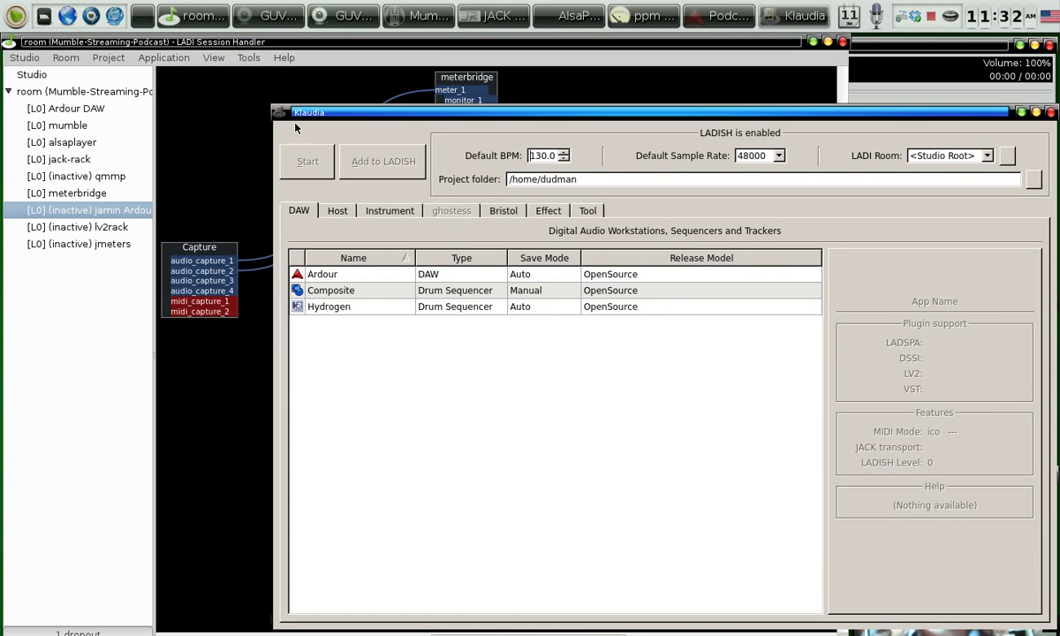
Reposition the Klaudia window over the graph and show its Host application list
left_click_drag(345, 119, 173, 80)
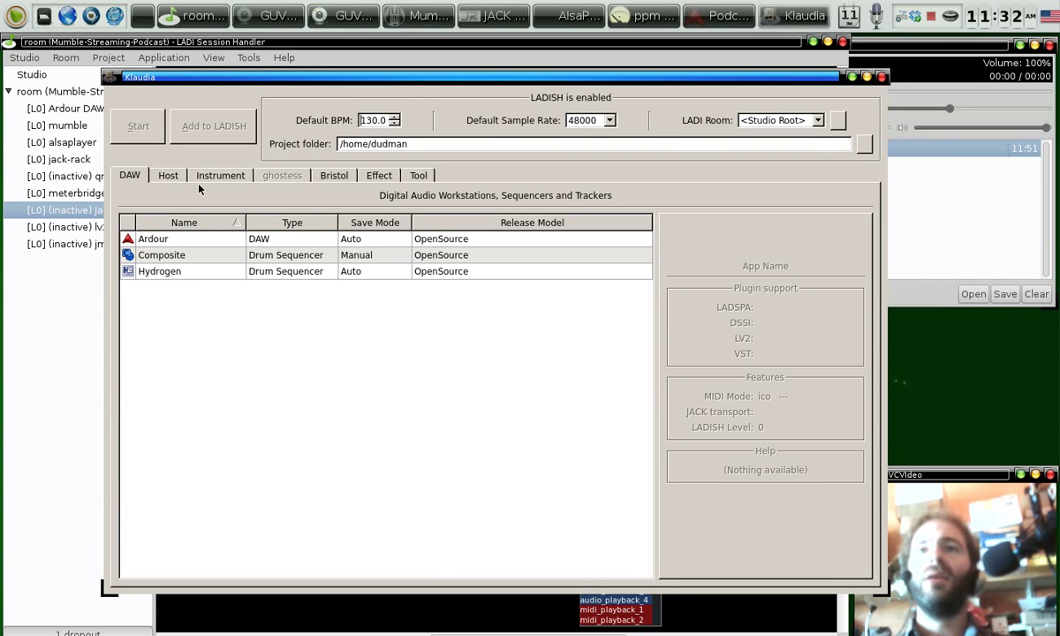
left_click(169, 177)
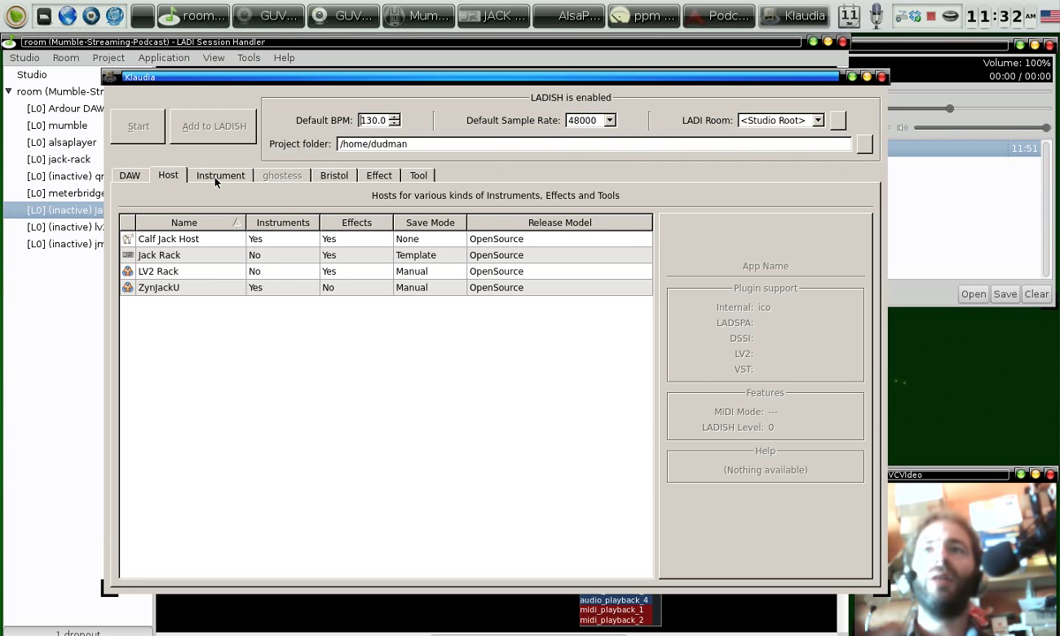
double_click(167, 82)
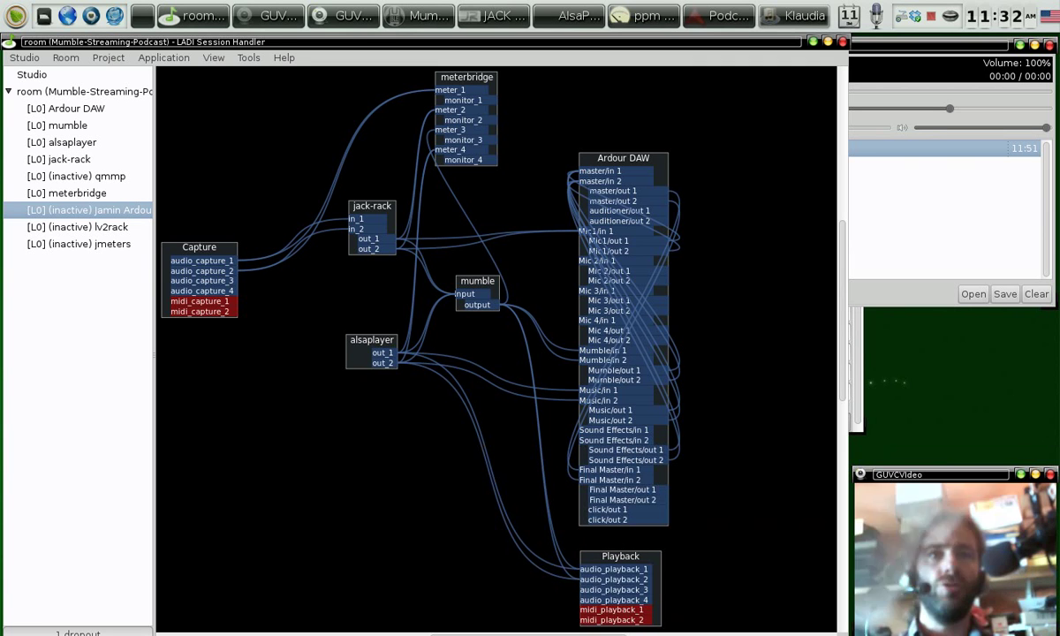
left_click_drag(268, 618, 191, 123)
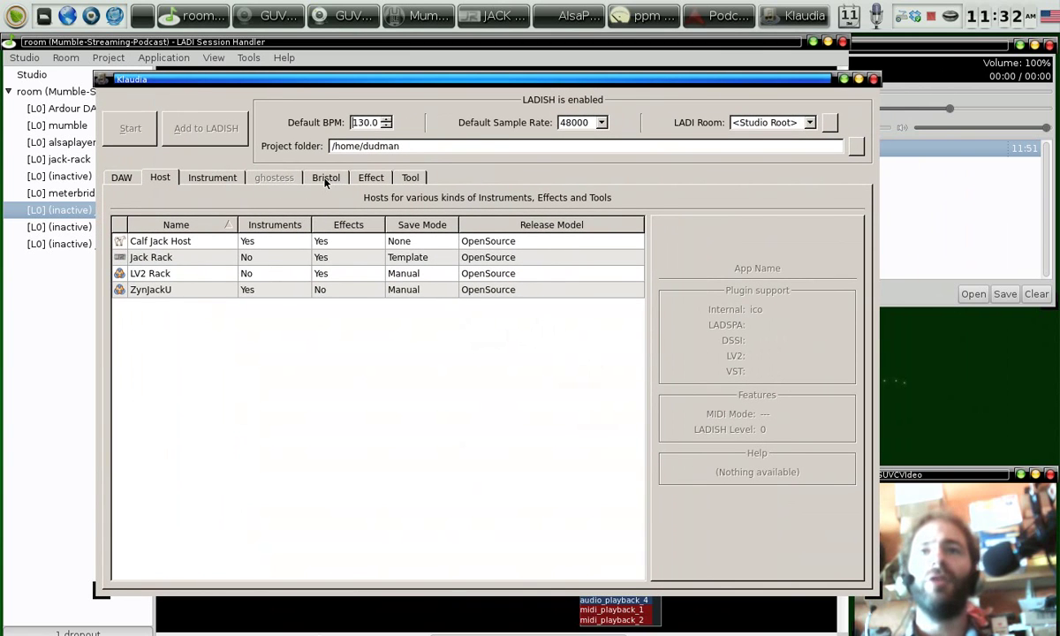
Browse Klaudia's Bristol, Effect and Tool lists, then return to Host listing Jack Rack
left_click(324, 177)
scroll(263, 381, "down", 7)
scroll(240, 471, "up", 2)
scroll(240, 474, "up", 5)
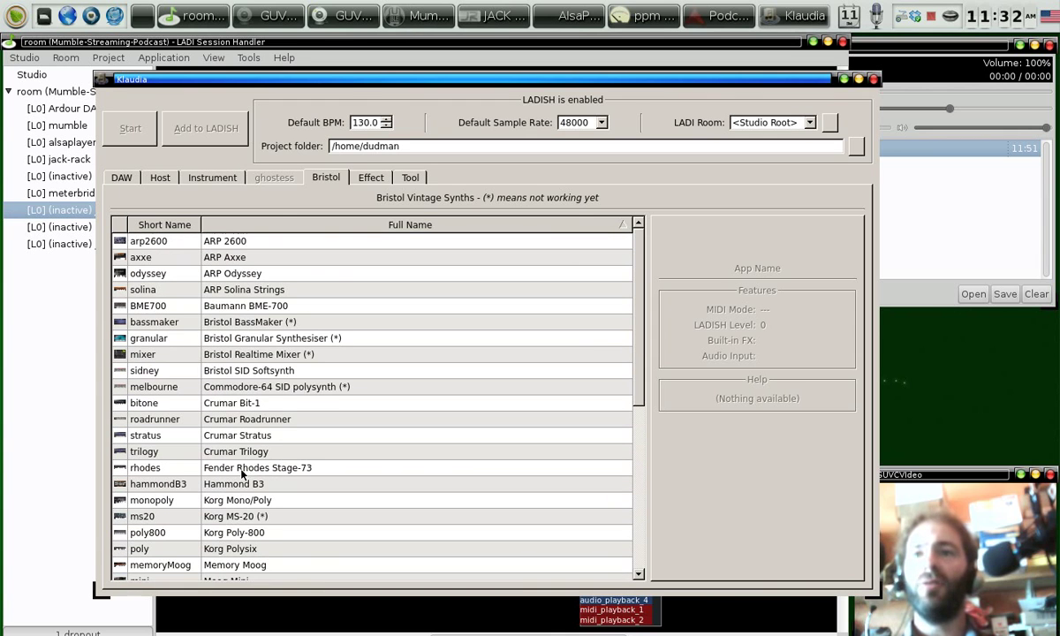
left_click(378, 178)
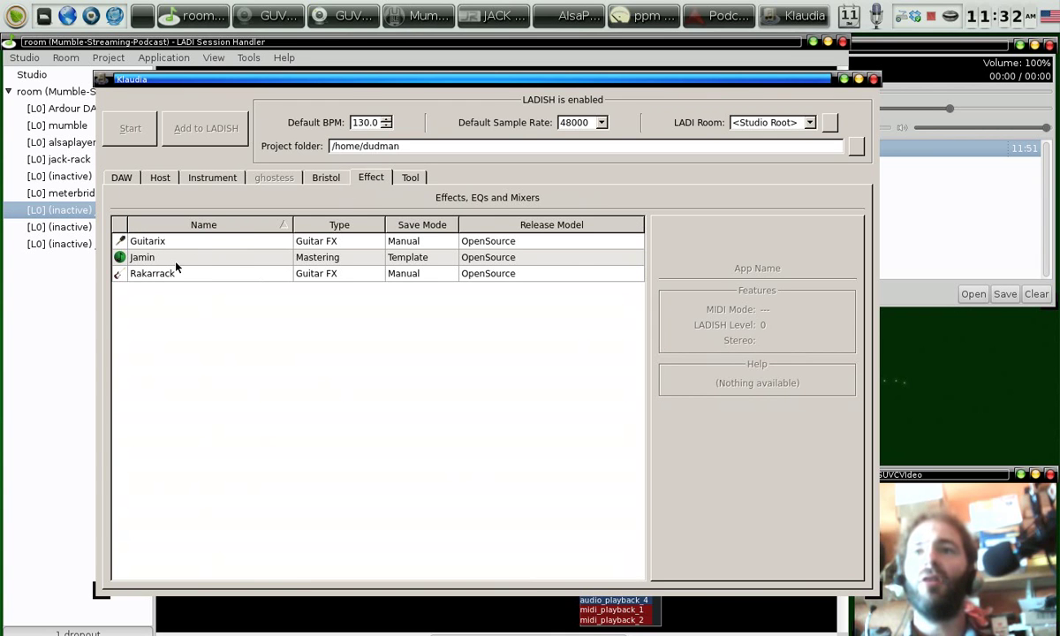
left_click(407, 177)
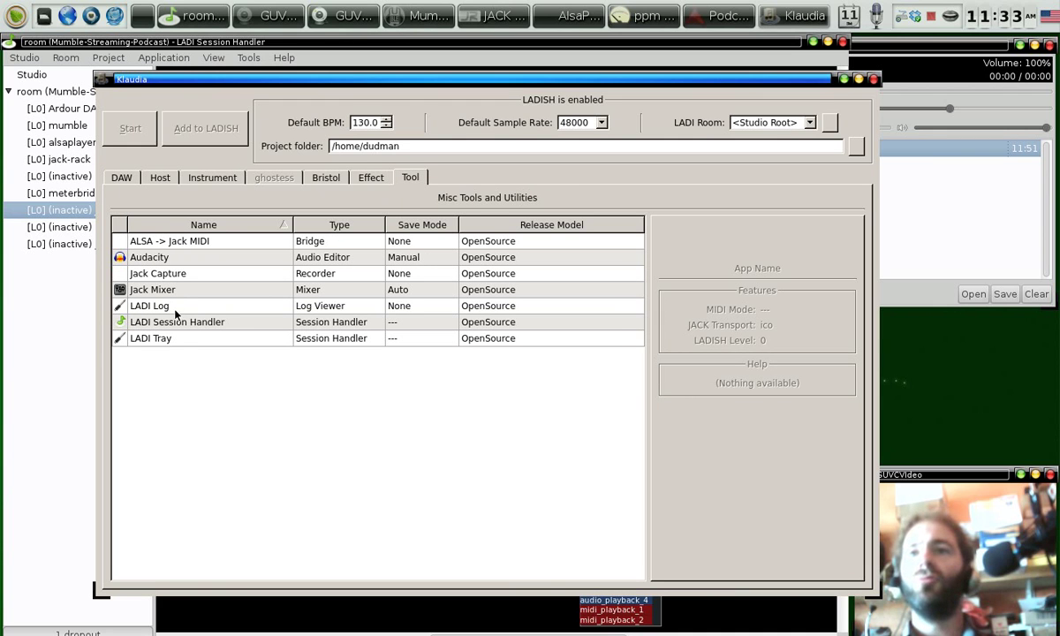
left_click(158, 179)
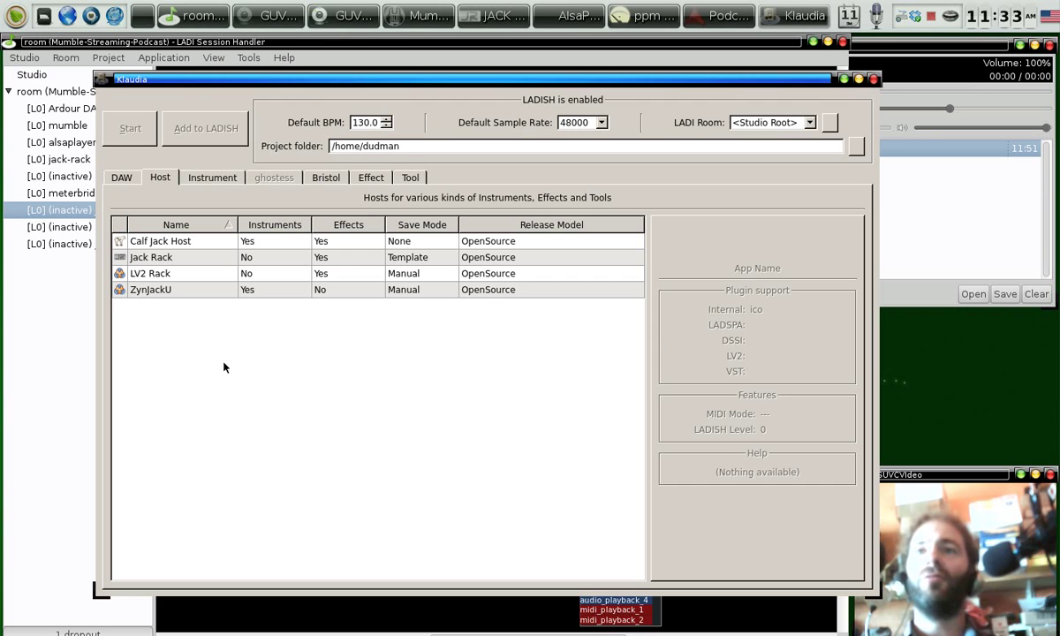
Close Klaudia to reveal the full studio graph, then open the screen recorder's tray menu
left_click(874, 81)
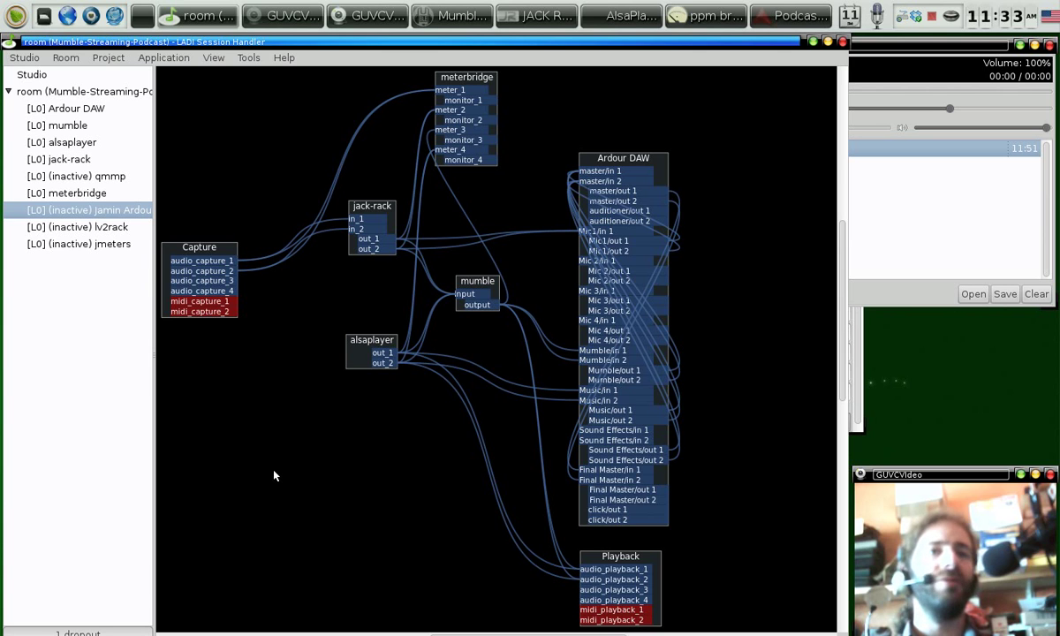
right_click(933, 17)
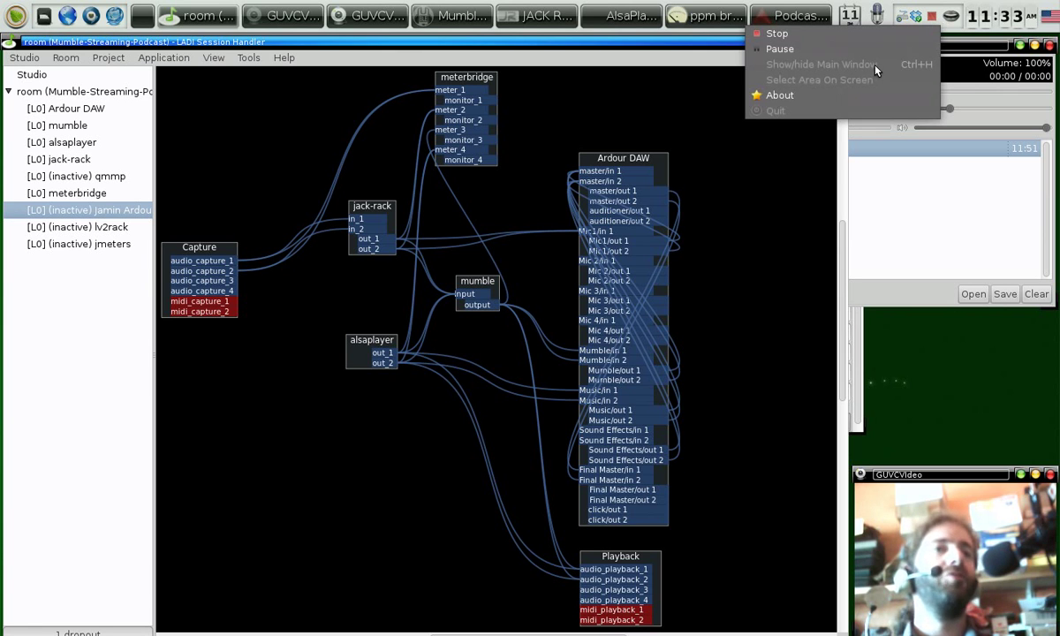